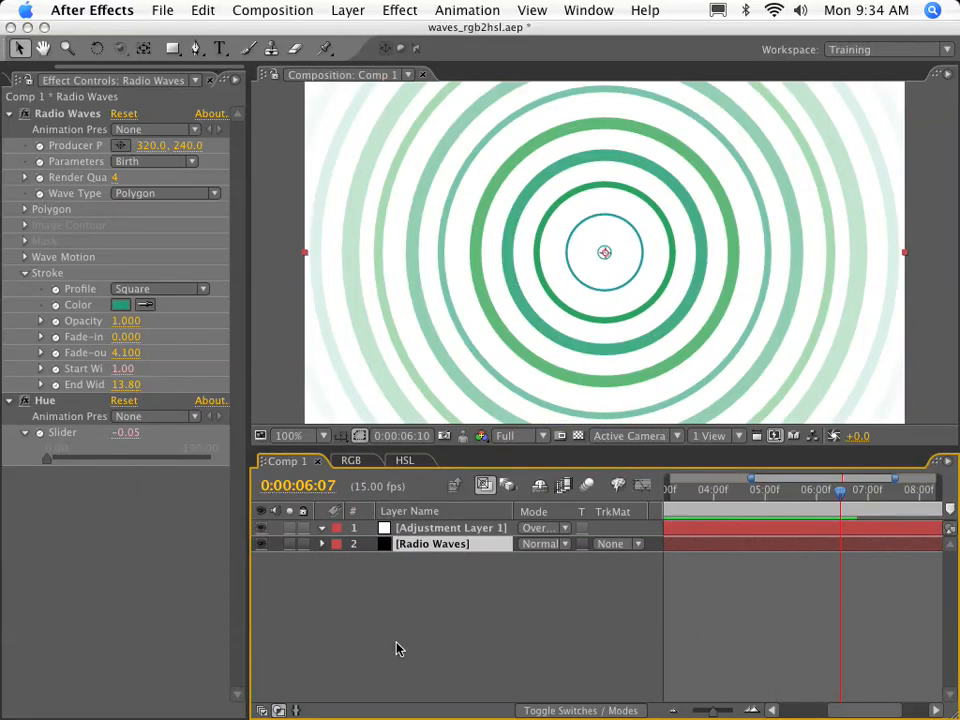
- Play through the finished radio waves animation in Comp 1 to examine how ring widths and colors vary
mouse_move(748, 508)
left_mouse_down()
mouse_move(709, 497)
mouse_move(754, 500)
mouse_move(698, 500)
mouse_move(754, 503)
left_mouse_up()
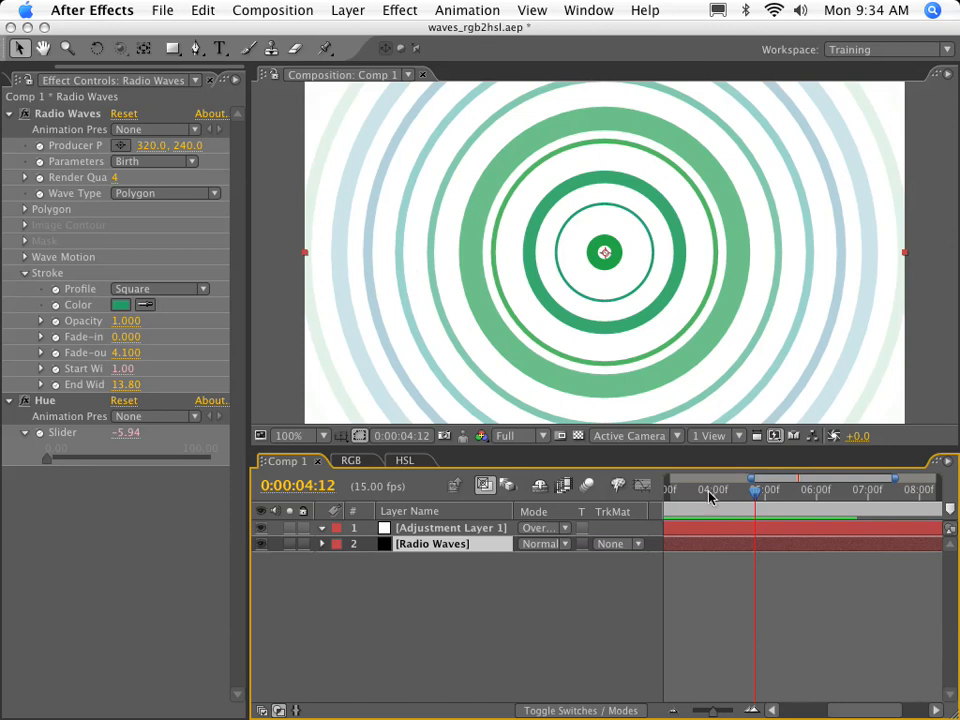
left_click_drag(711, 497, 638, 495)
key("space")
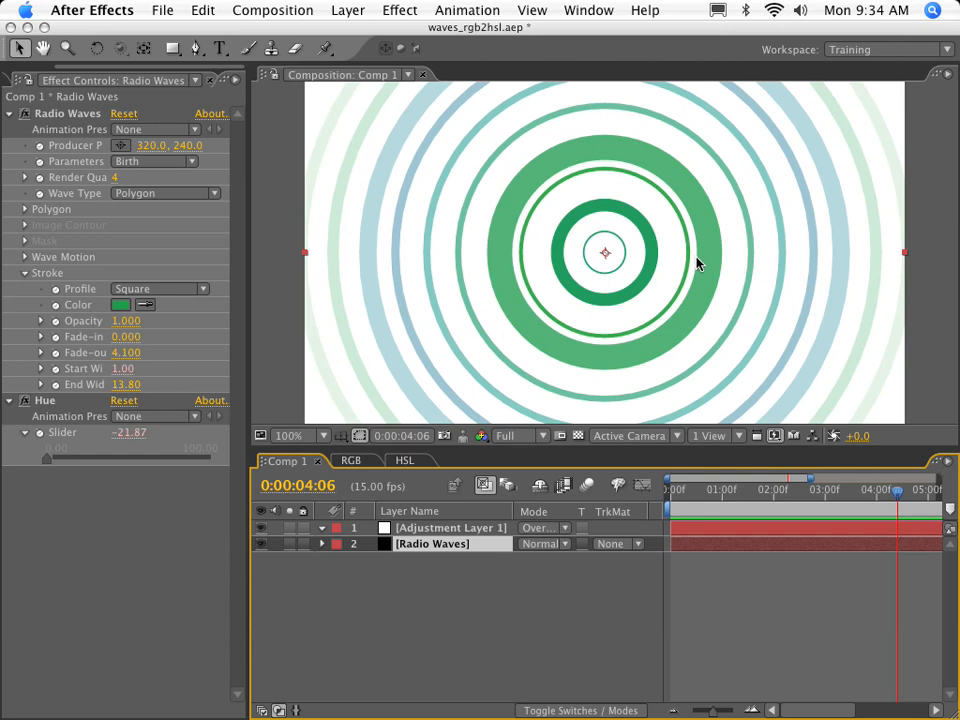
left_click_drag(703, 489, 648, 500)
key("space")
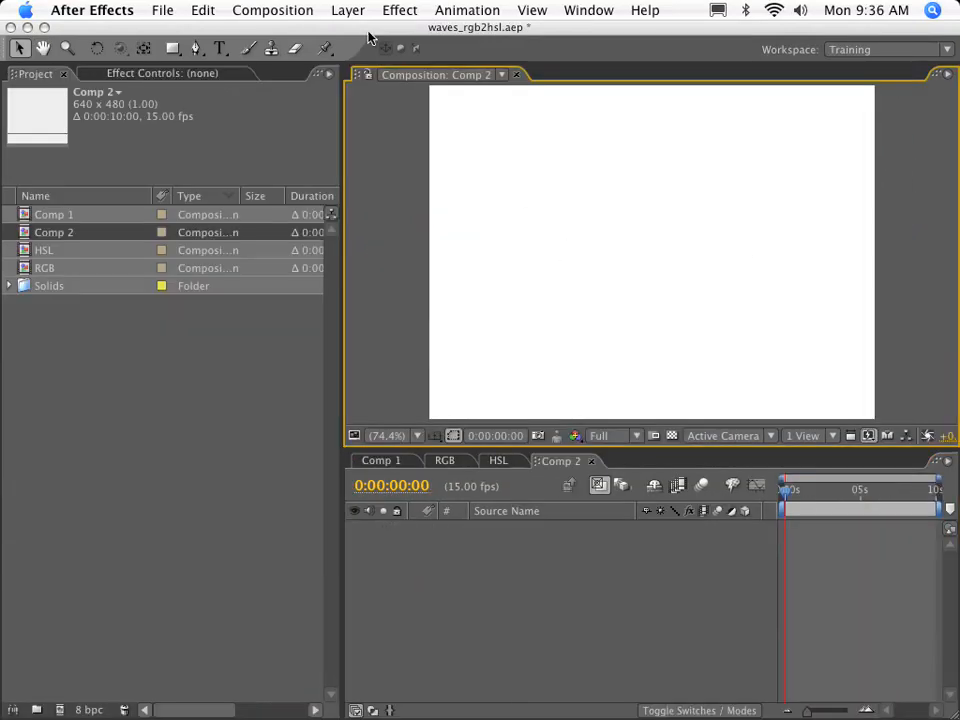
- Create a 640 x 480 black solid named Waves in Comp 2
left_click(347, 10)
mouse_move(355, 32)
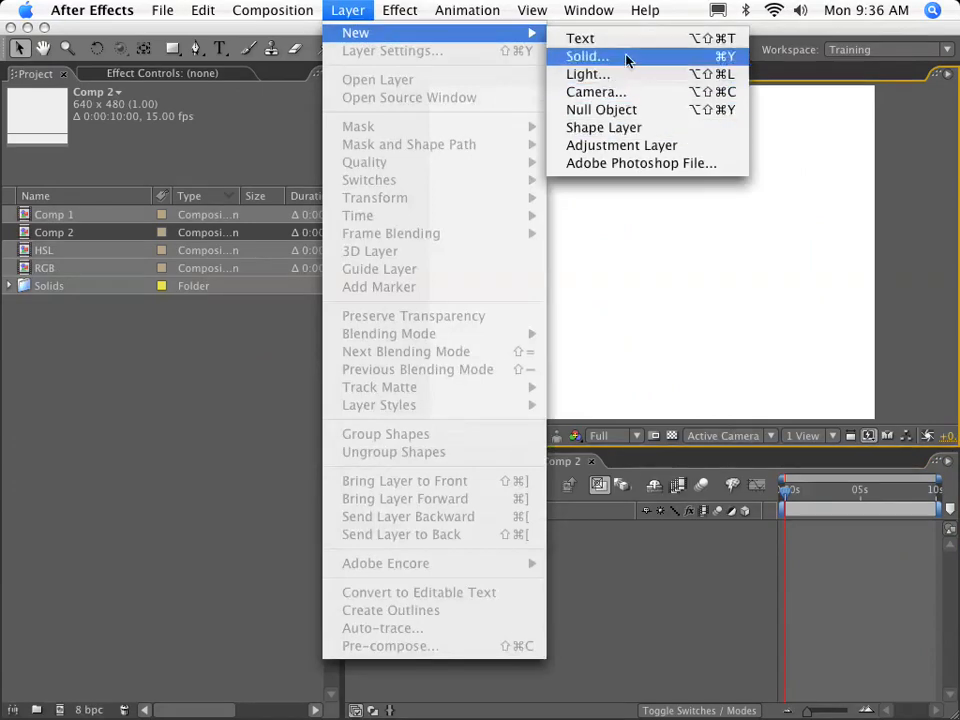
left_click(626, 57)
type("Wav")
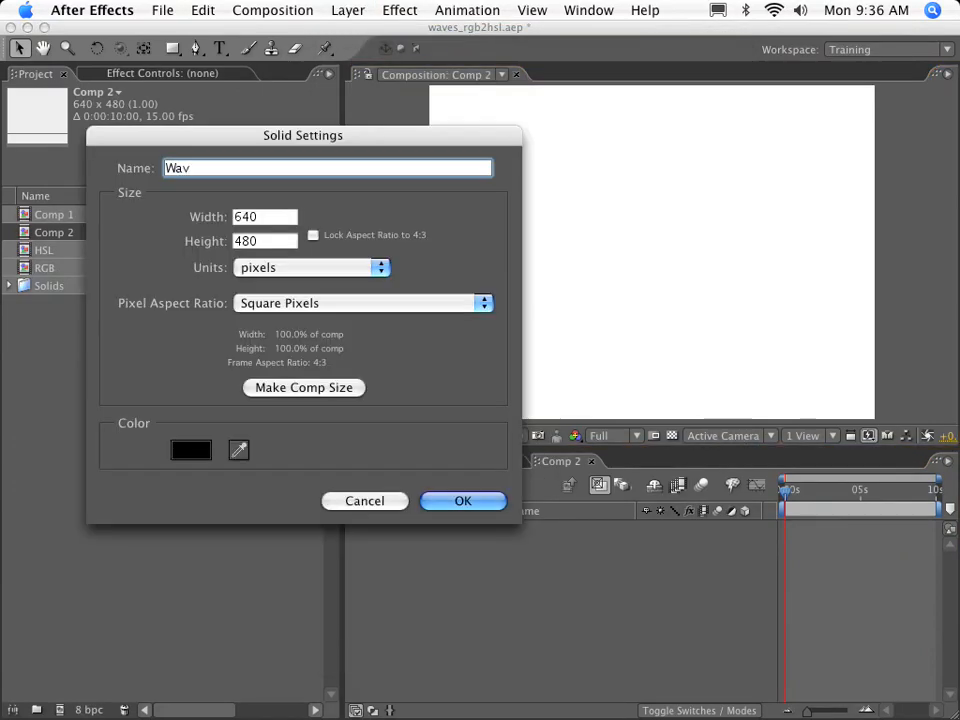
type("es")
key("Return")
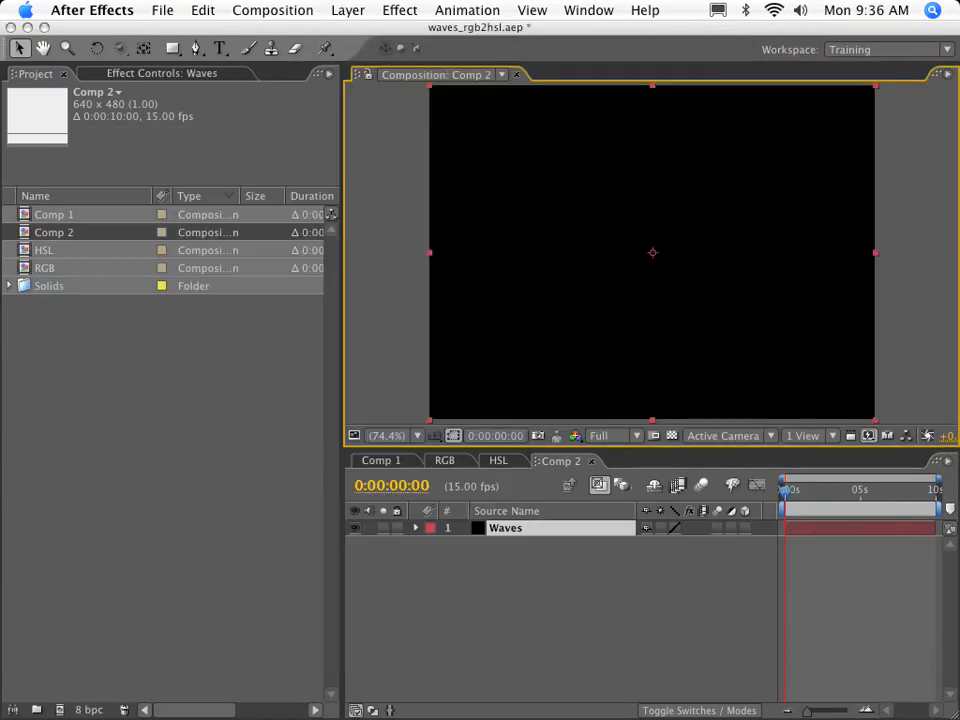
- Apply the Radio Waves effect from the Generate category to the Waves solid and preview its default animation
left_click(400, 10)
mouse_move(500, 240)
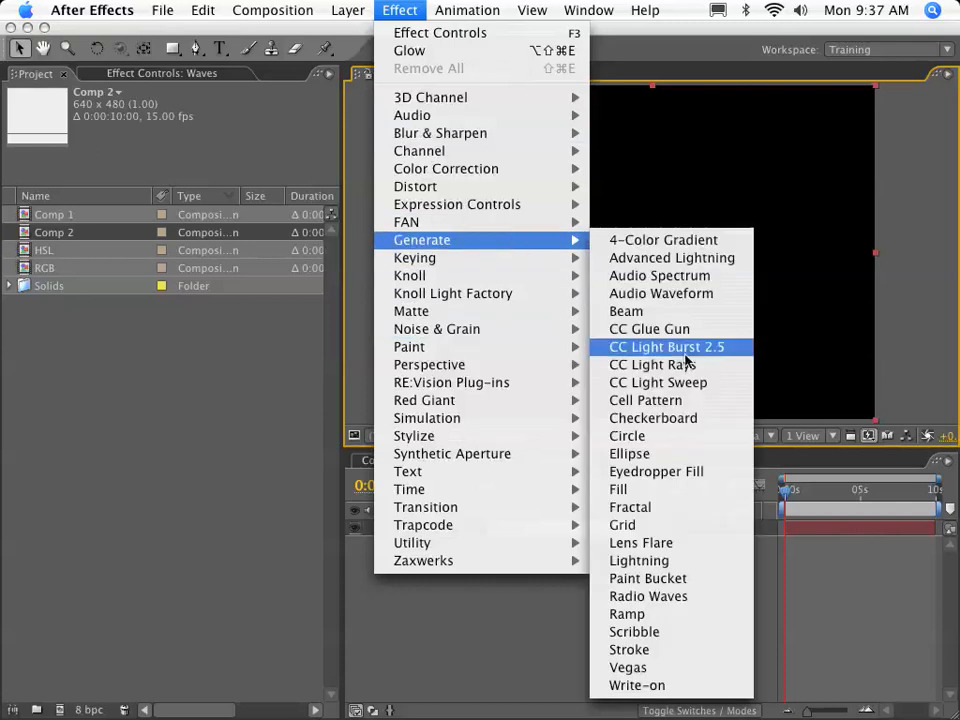
left_click(729, 598)
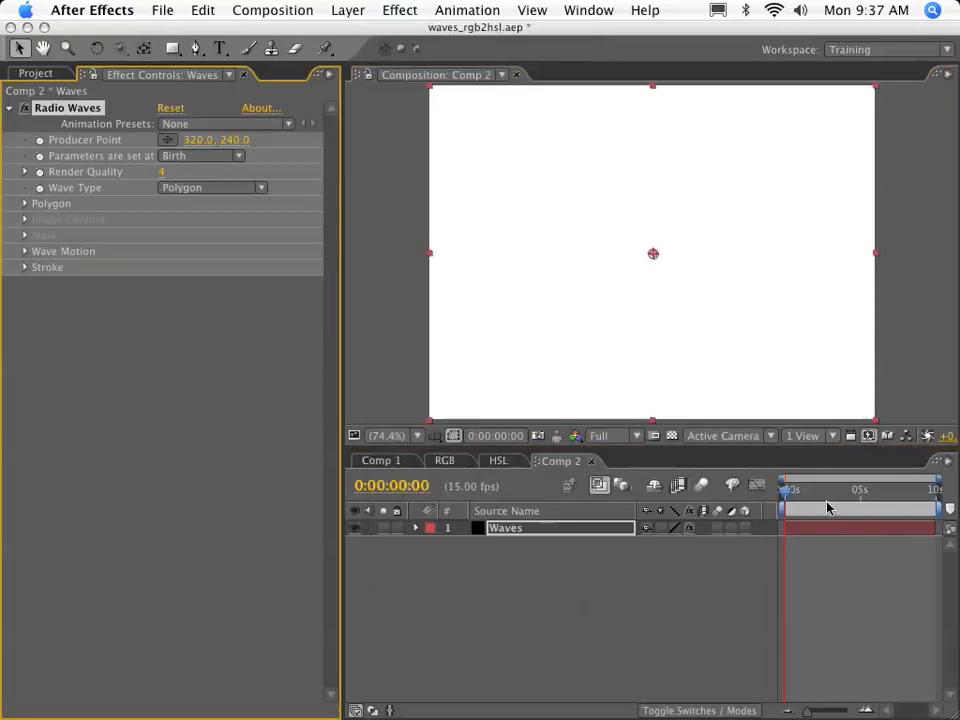
left_click_drag(789, 490, 819, 492)
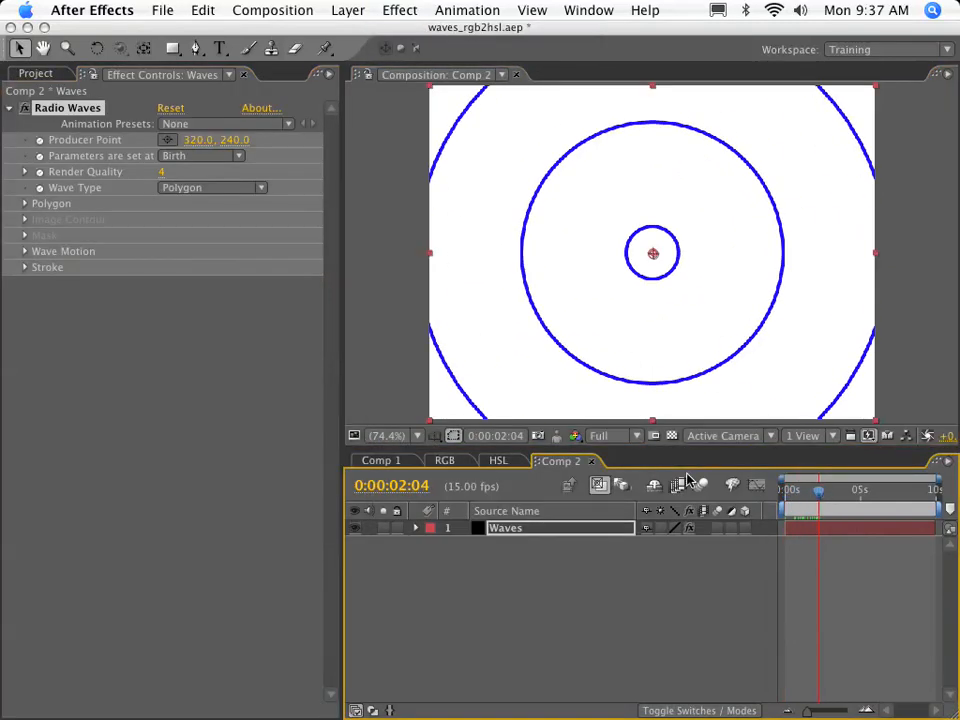
key("space")
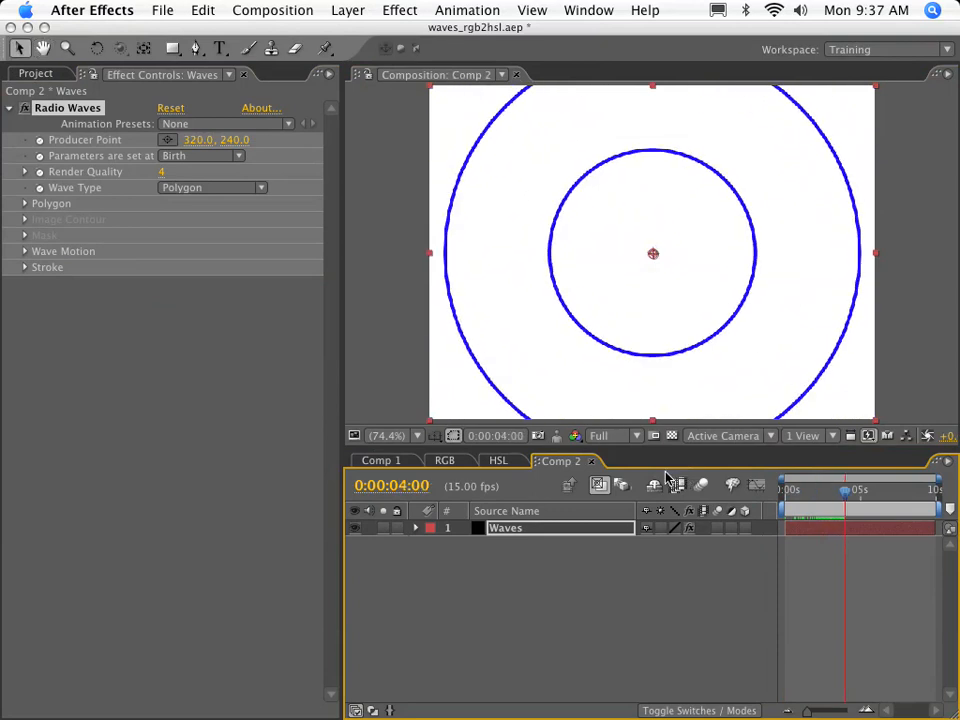
- Set the Radio Waves stroke color to a muted teal-blue (#368292) and preview the recolored rings
left_click(26, 268)
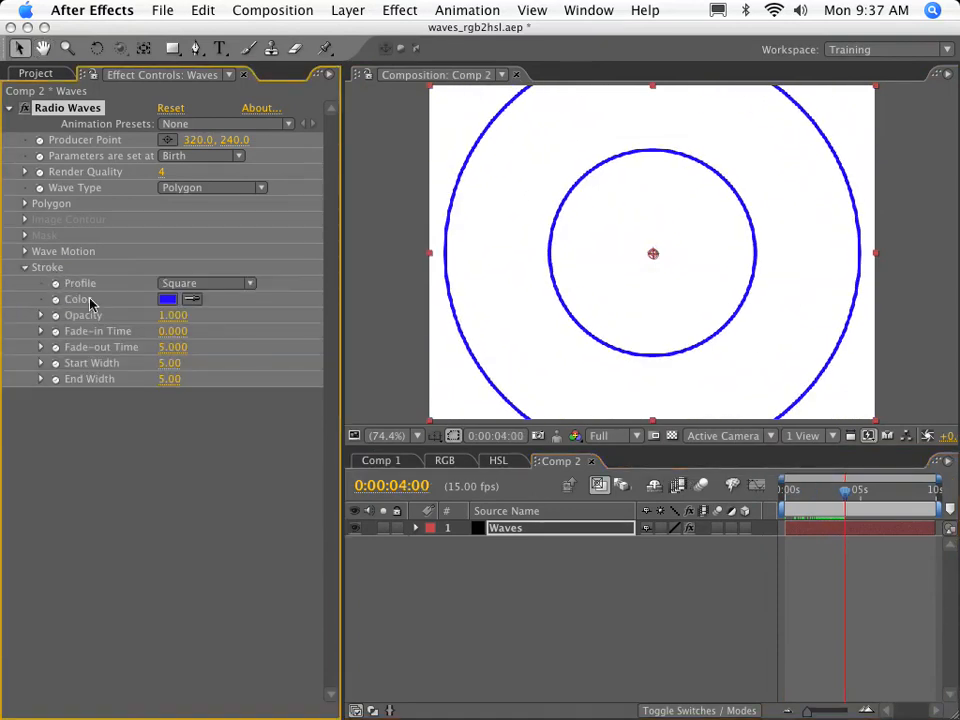
left_click(167, 299)
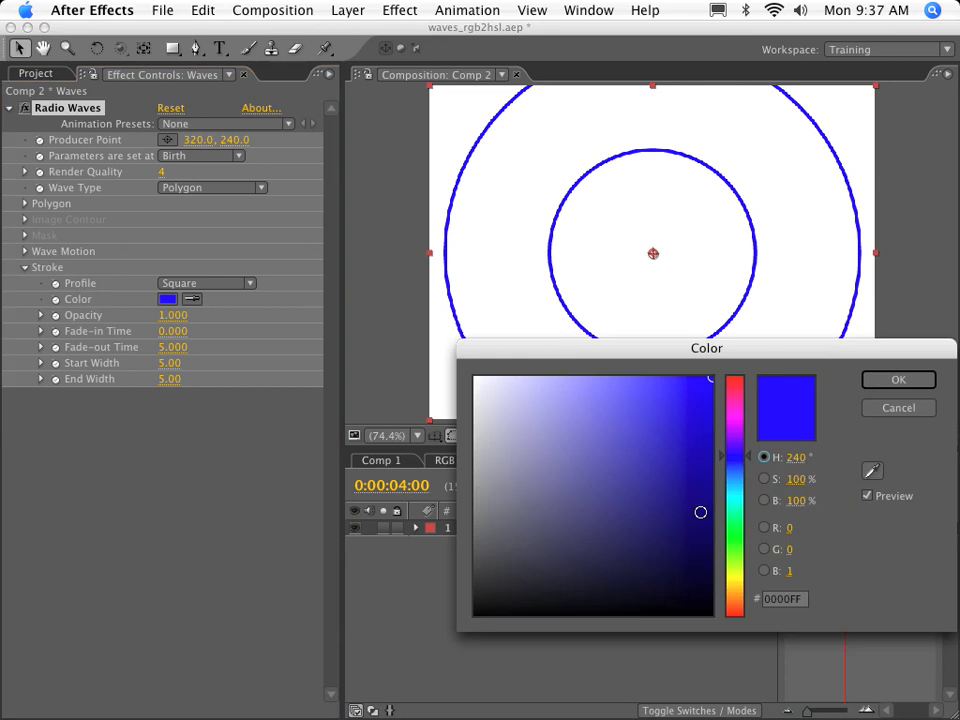
left_click(736, 469)
left_click_drag(667, 456, 625, 479)
left_click_drag(737, 472, 736, 492)
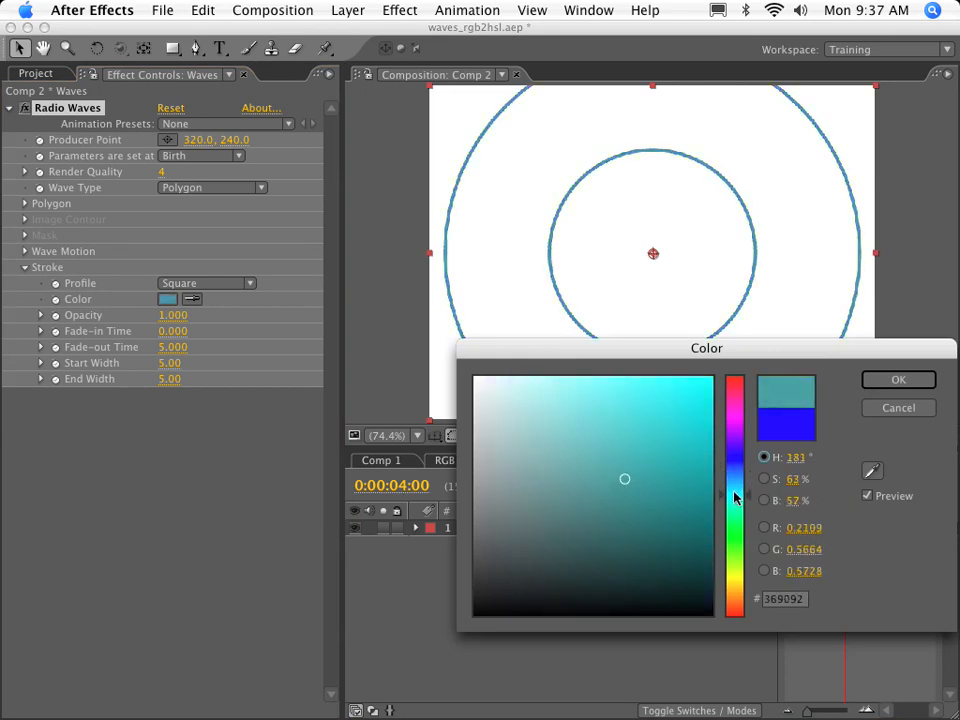
left_click(885, 381)
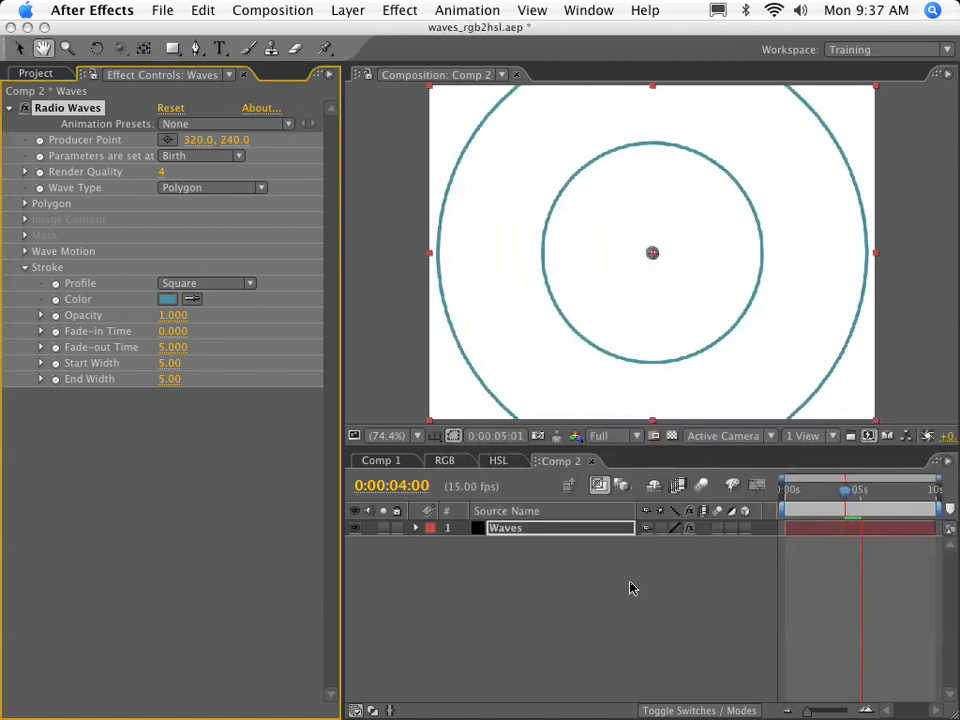
left_click_drag(800, 492, 820, 497)
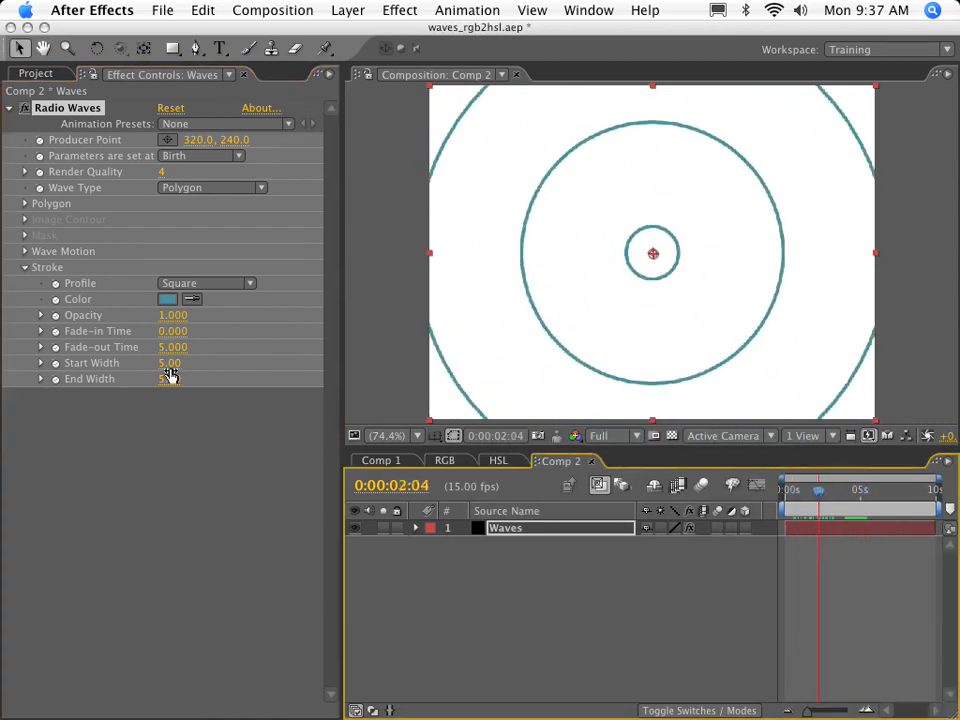
- Set the Radio Waves frequency to 2.40 and the stroke's start width to 13.60
left_click_drag(168, 363, 219, 365)
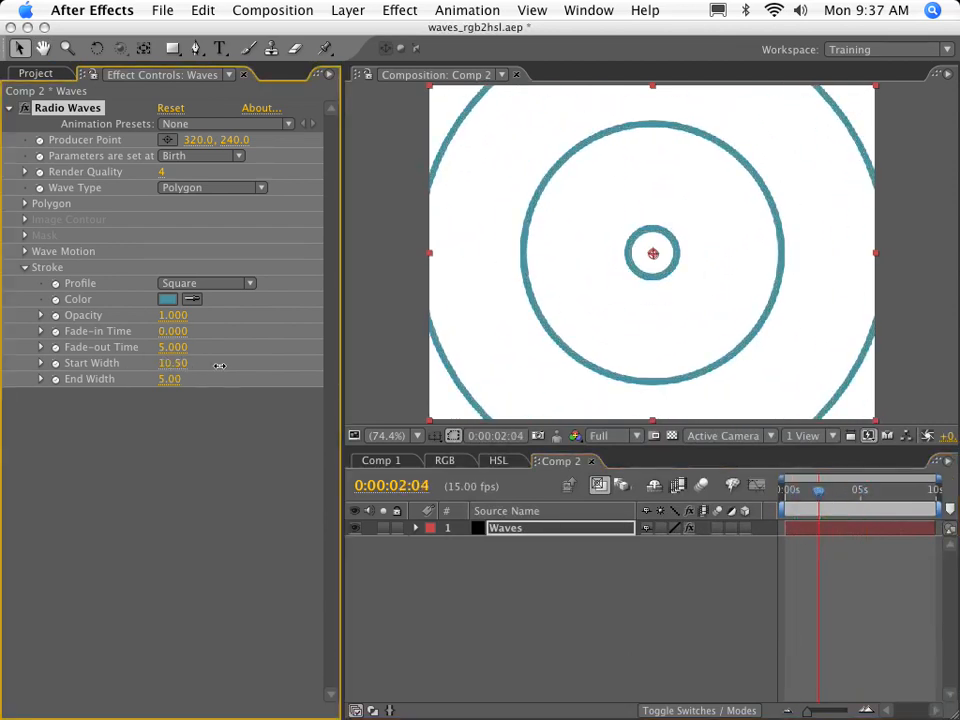
left_click(24, 252)
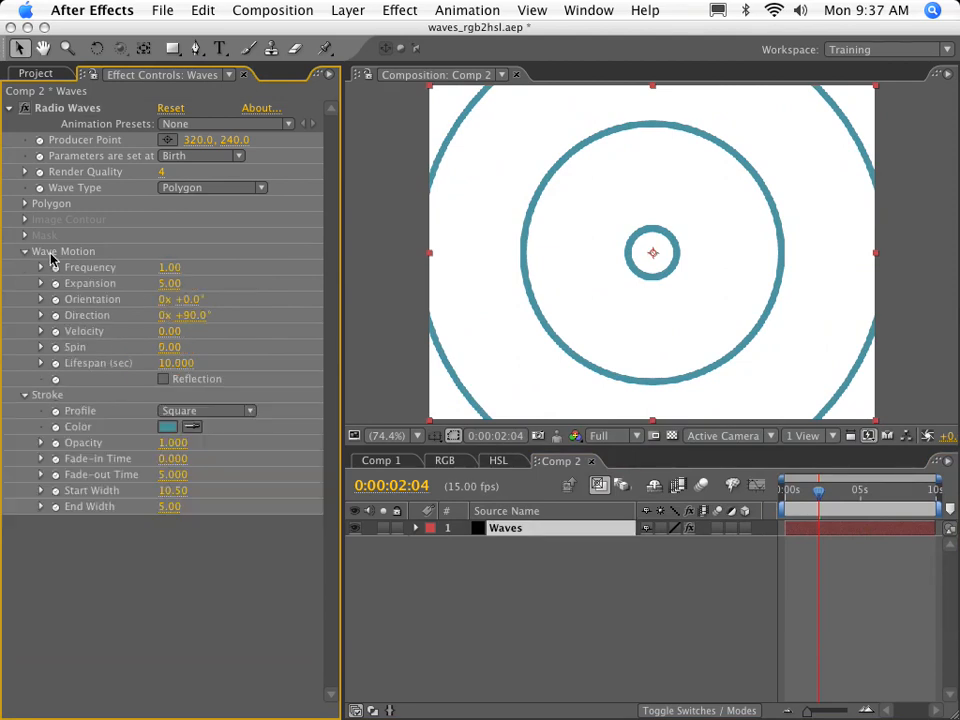
left_click_drag(168, 267, 184, 269)
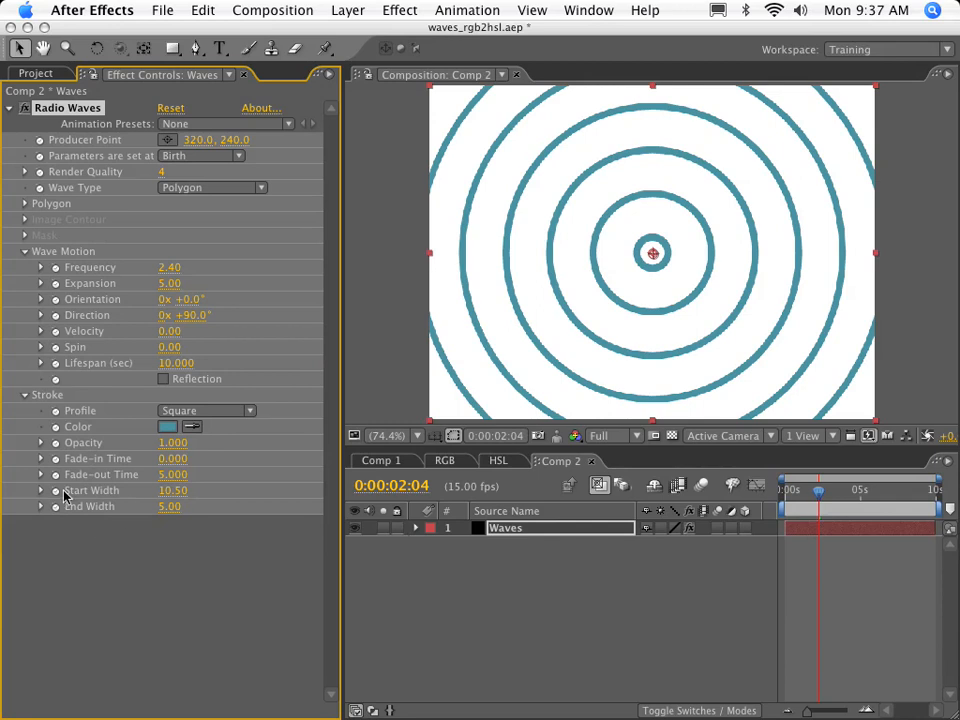
left_click_drag(169, 490, 201, 486)
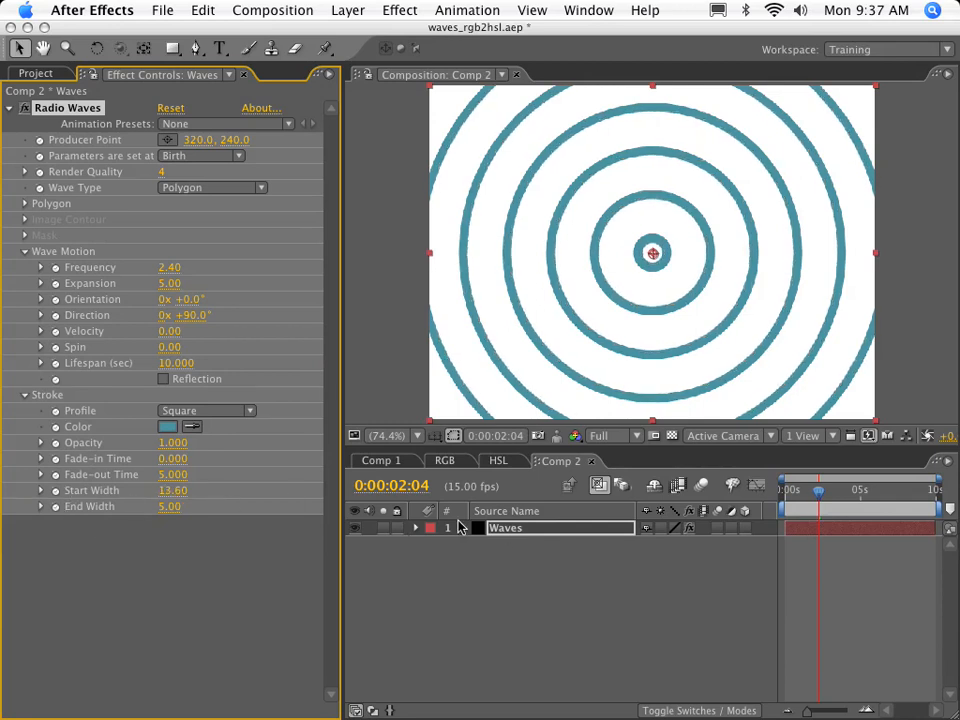
- Add the expression wiggle(2, 30) to the stroke's Start Width and preview the animation
left_click(55, 491, "alt")
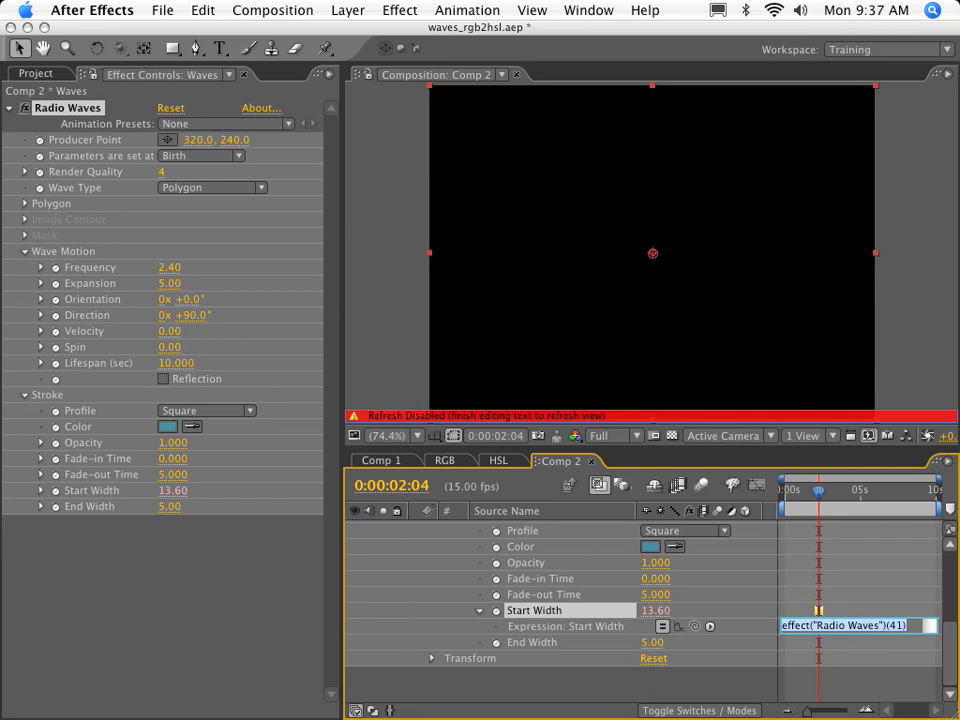
type("wiggle(2, 30")
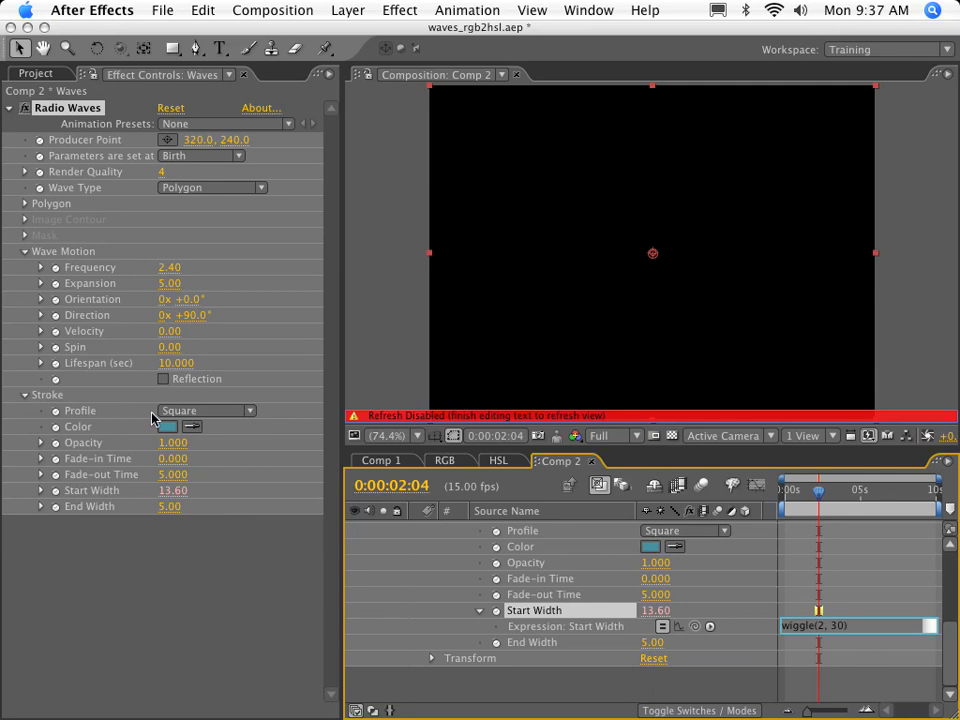
key("KP_Enter")
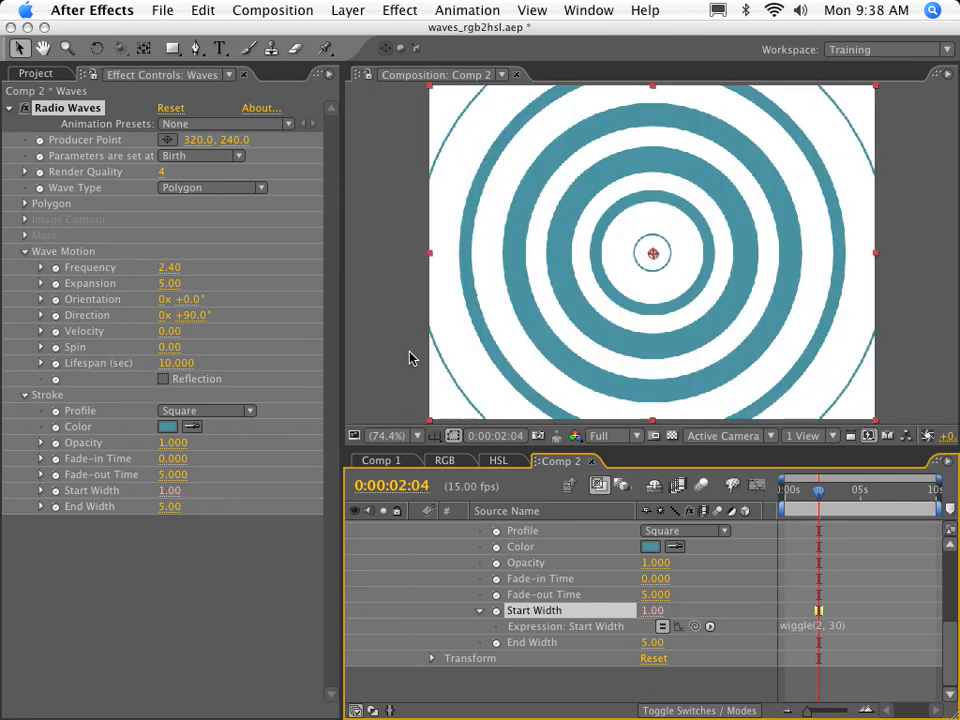
key("KP_0")
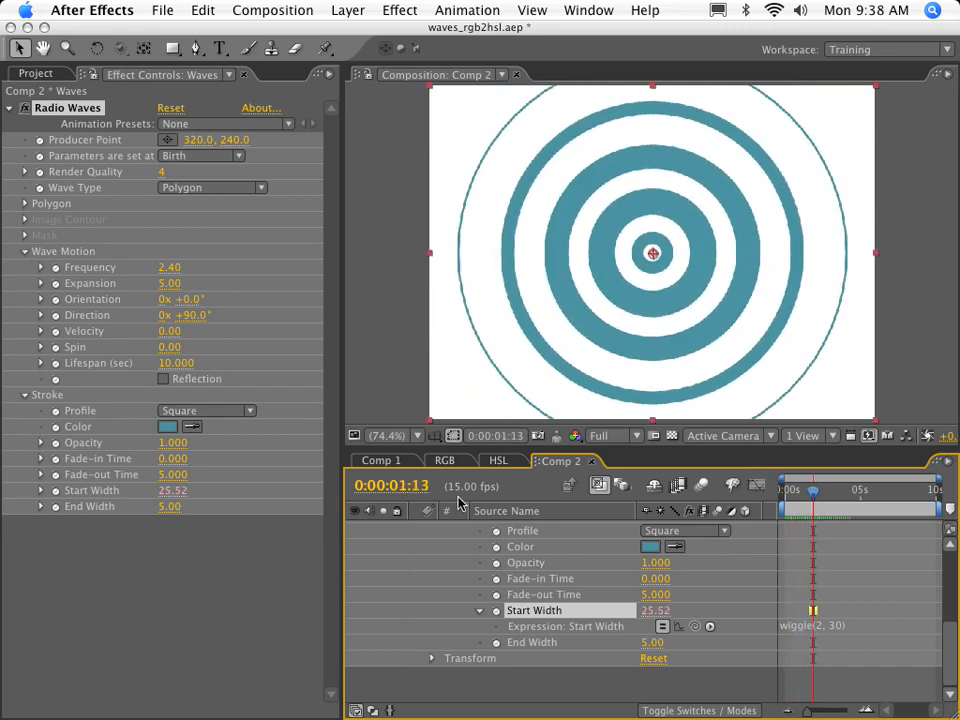
- Enlarge the composition view to 100% and play back the rings to examine their varying widths
key("slash")
left_click_drag(342, 451, 145, 497)
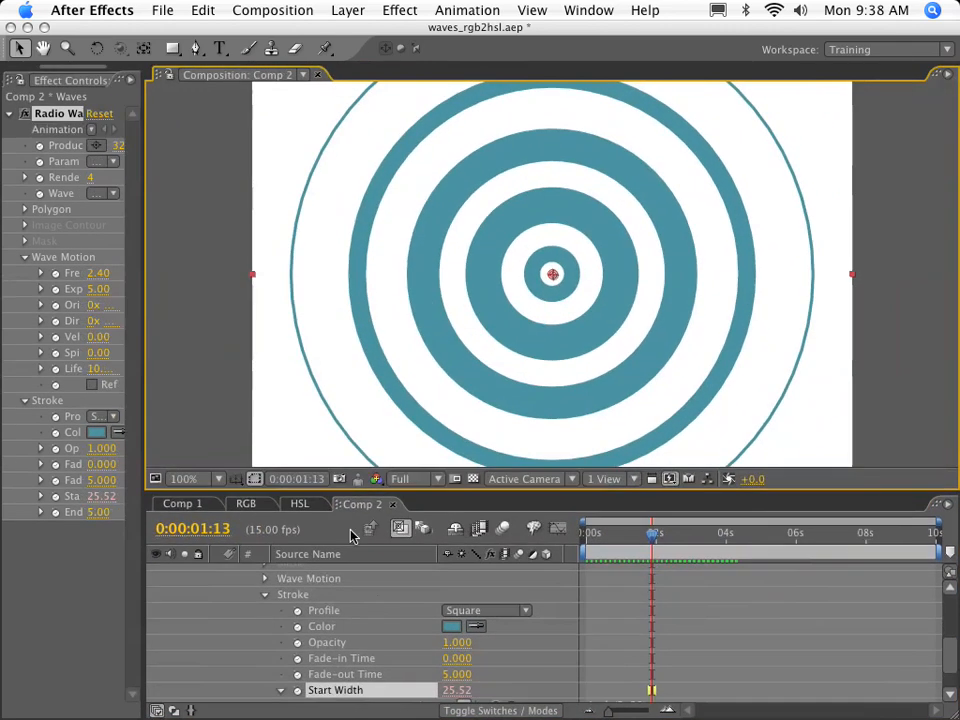
left_click_drag(650, 534, 710, 541)
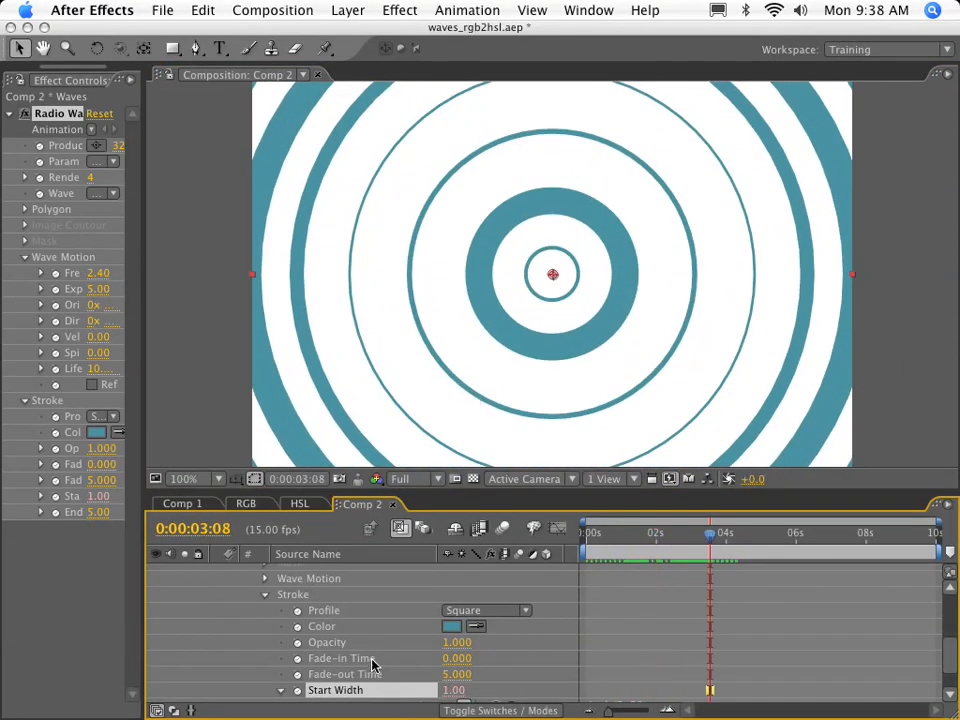
key("space")
- Keyframe the stroke color from teal at 0:00:00:00 to green at 0:00:01:06 and scrub through the change
mouse_move(372, 661)
left_mouse_down()
mouse_move(373, 639)
mouse_move(375, 647)
left_mouse_up()
left_click_drag(606, 542, 544, 553)
left_click(297, 612)
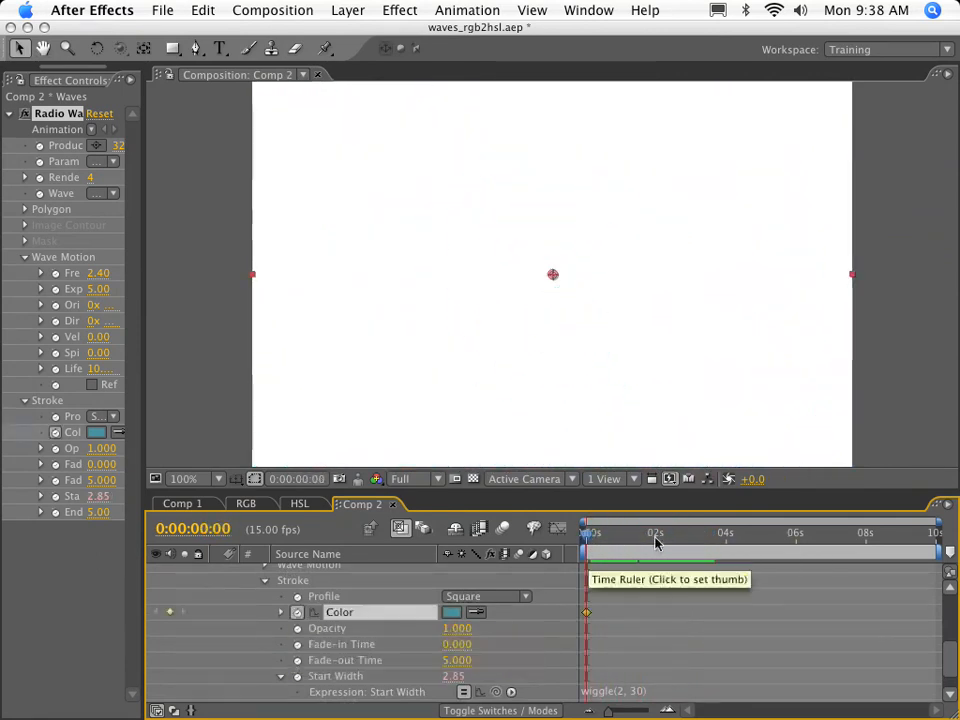
left_click(636, 542)
left_click(455, 620)
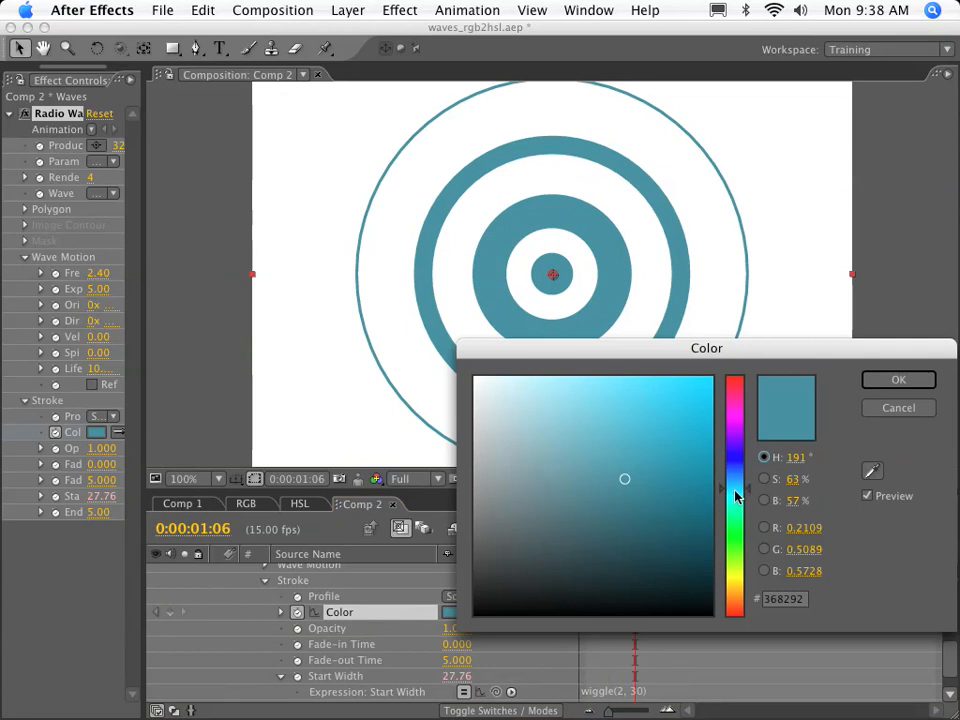
left_click_drag(735, 493, 735, 521)
left_click(933, 381)
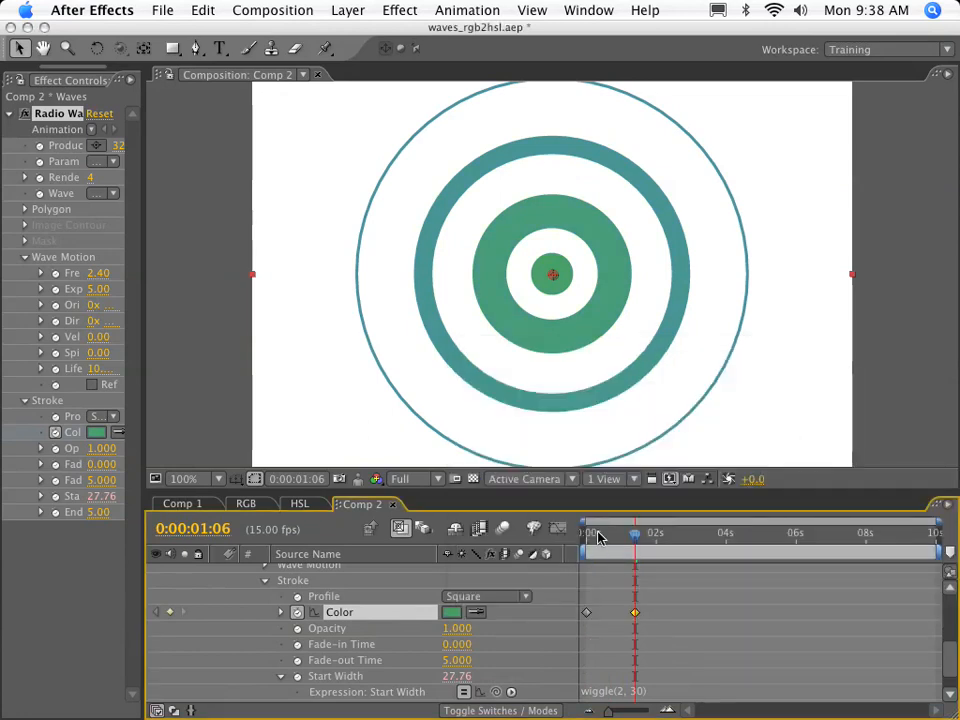
left_click_drag(600, 536, 647, 541)
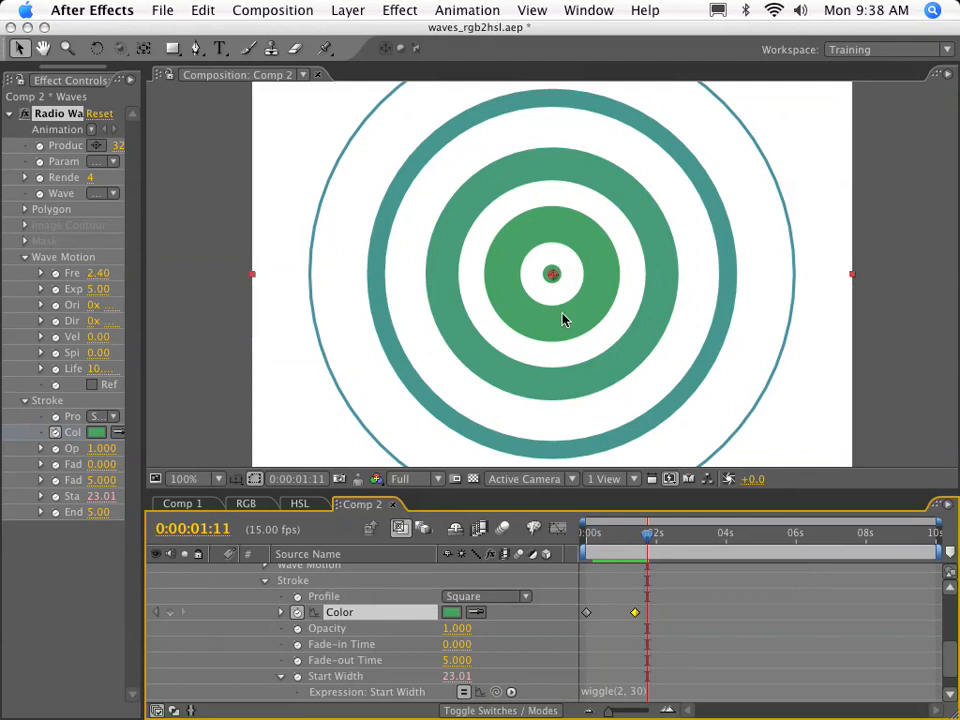
- Add an olive stroke color keyframe at 0:00:02:13 and scrub through the color transition
left_click_drag(675, 540, 686, 540)
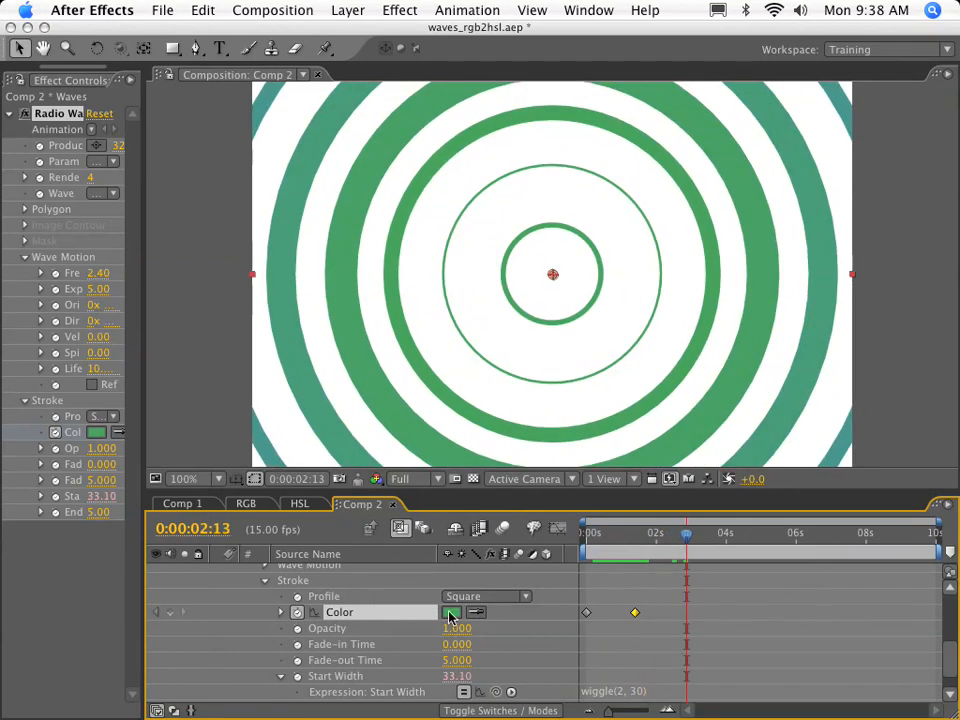
key("super+v")
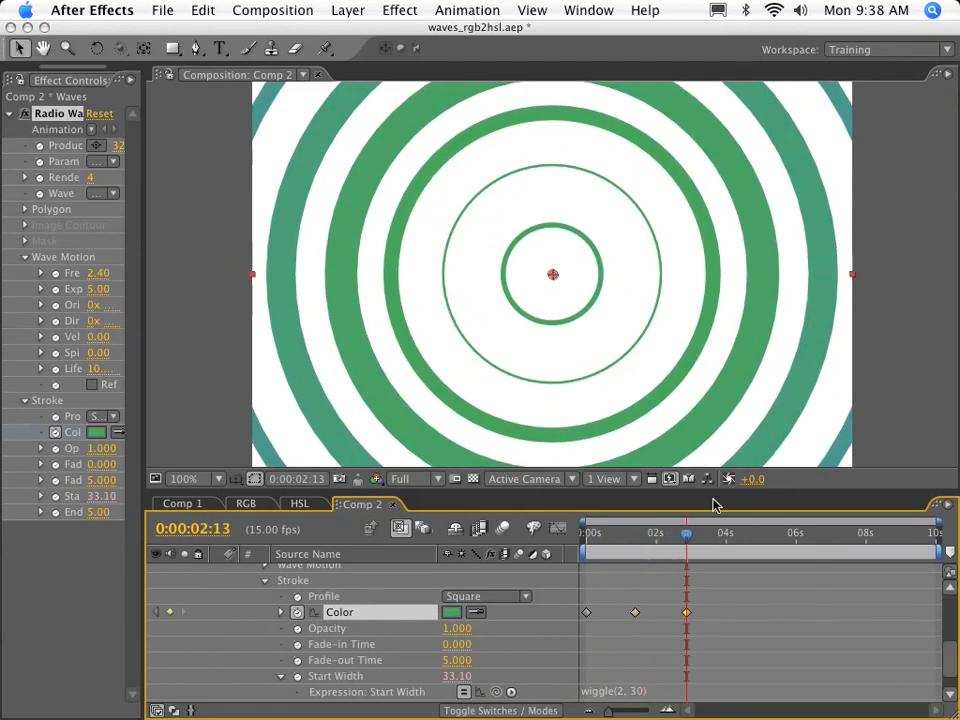
left_click(459, 611)
left_click_drag(731, 533, 732, 580)
left_click(903, 380)
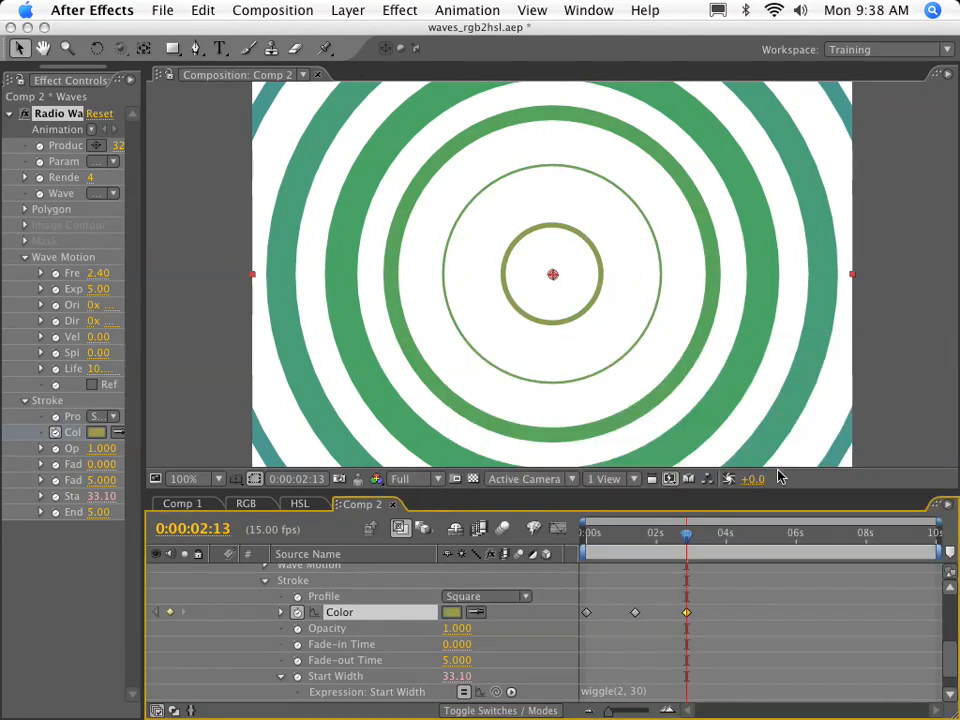
left_click_drag(675, 538, 709, 529)
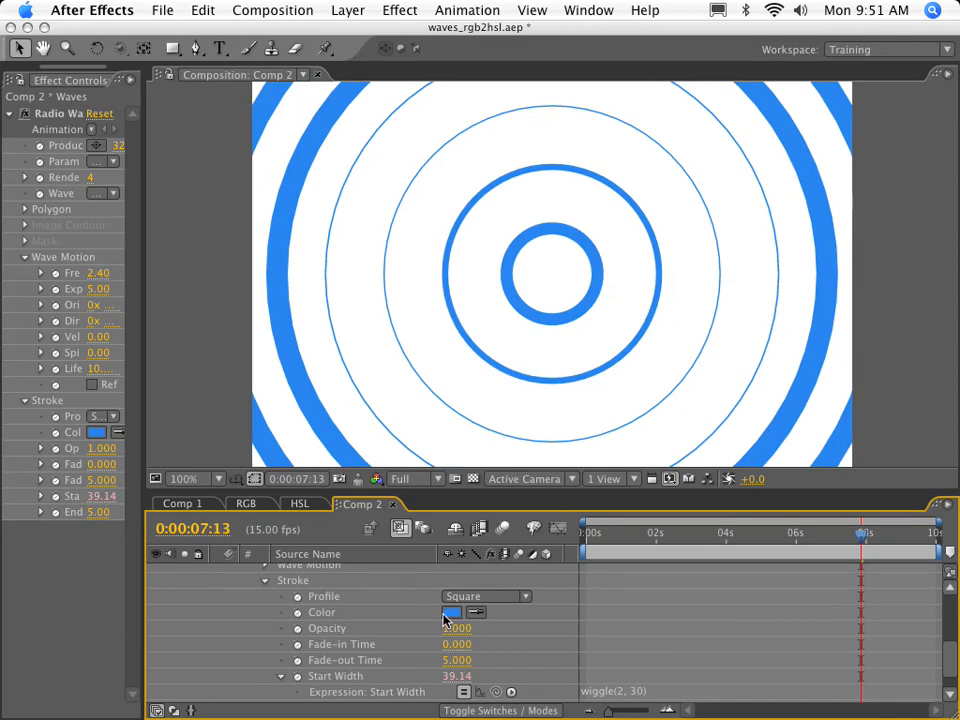
- Add the expression wiggle(1, 2) to the Radio Waves stroke Color and preview the changing ring colors
left_click(296, 613, "alt")
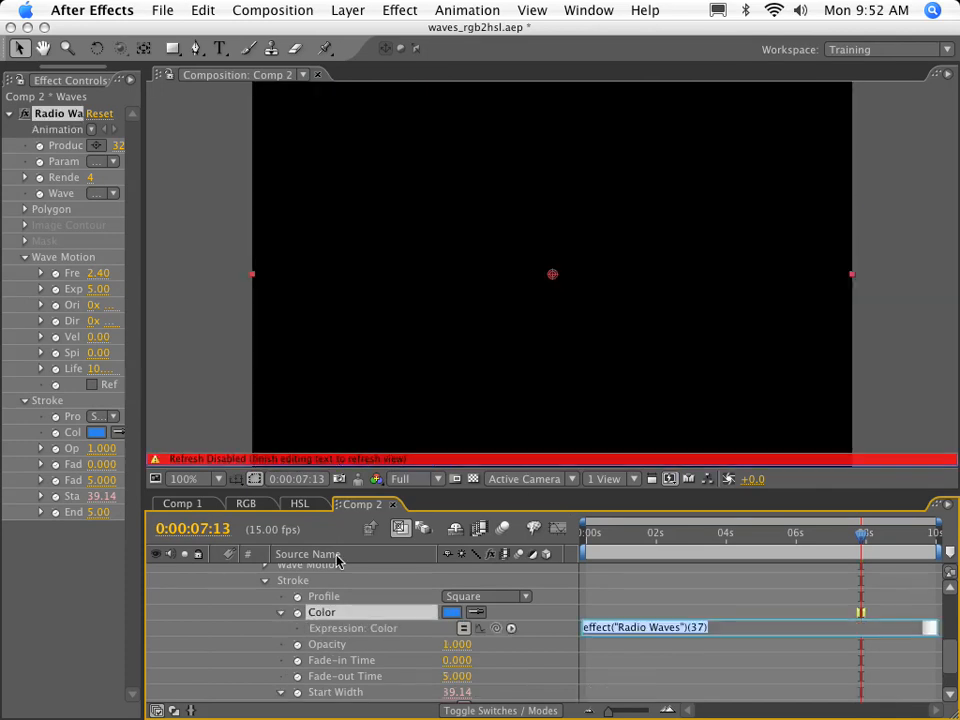
type("wiggle(1, 2")
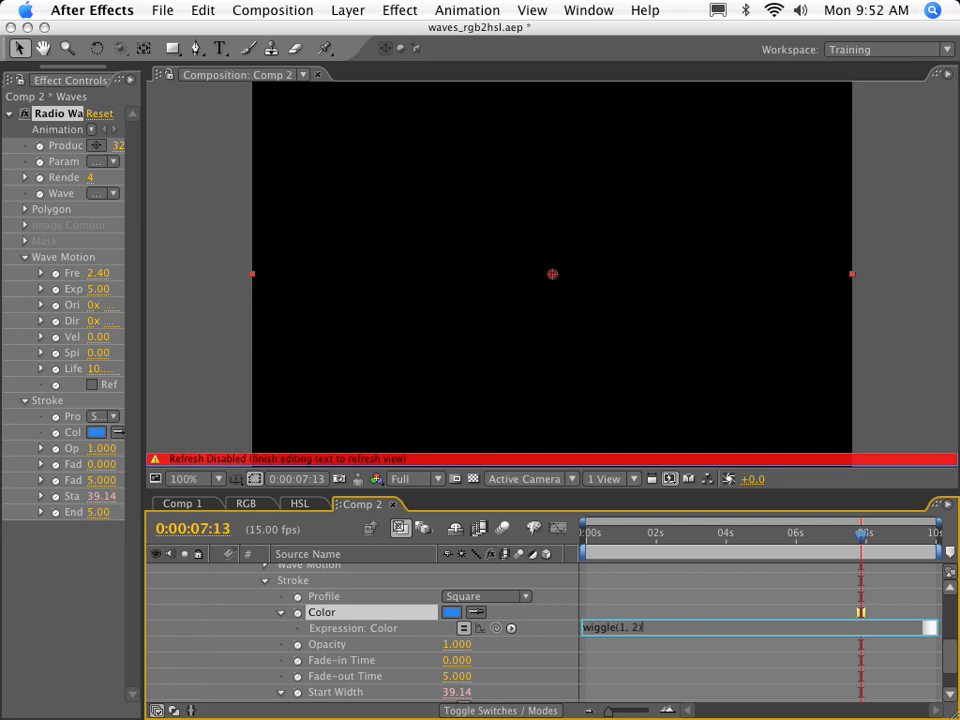
key("KP_Enter")
key("space")
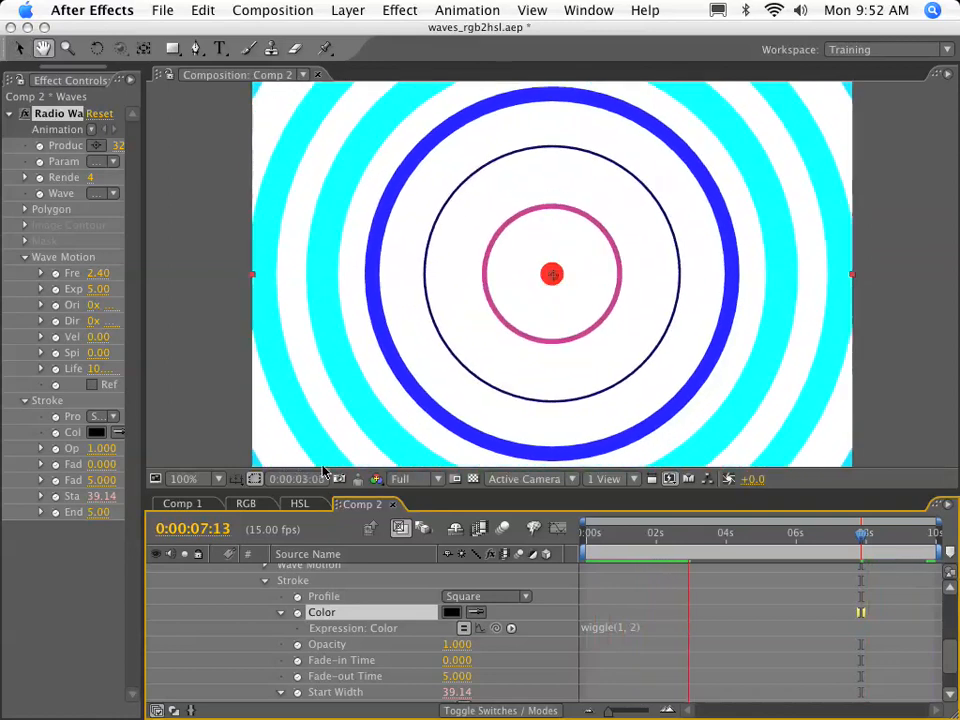
key("space")
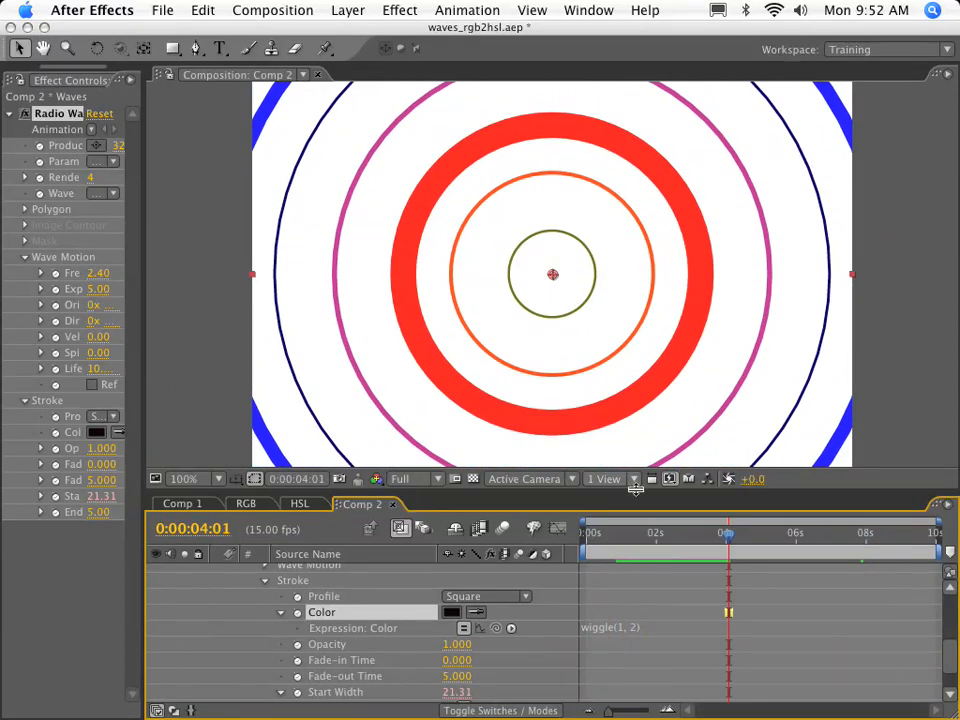
left_click_drag(694, 558, 806, 555)
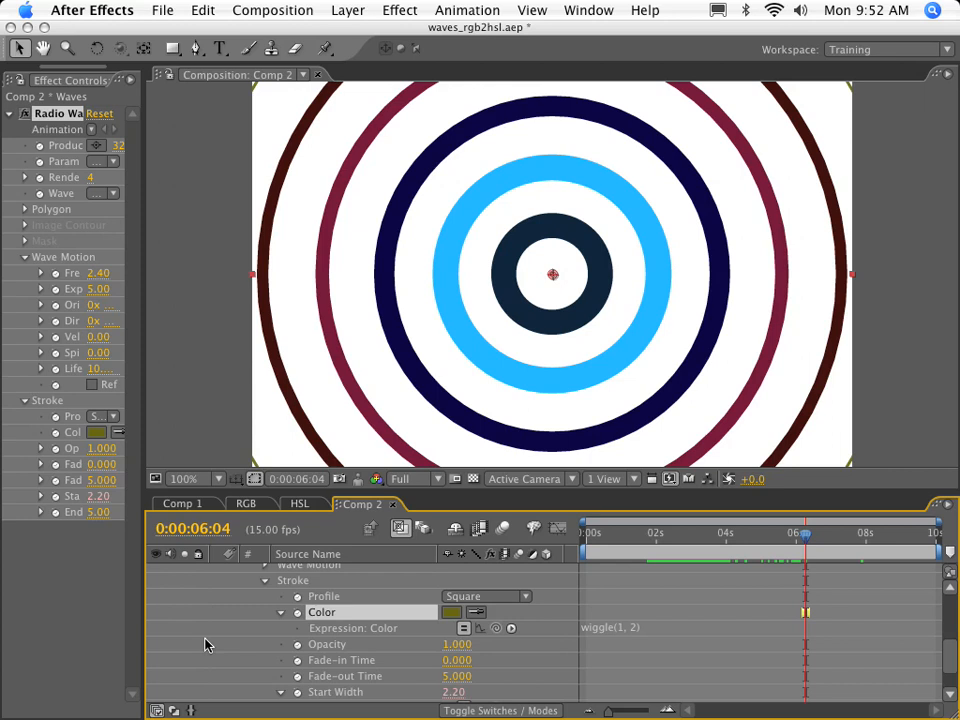
- Enlarge the RGB composition and play it back in stretches to compare the red, green and blue values with the resulting color
left_click(246, 504)
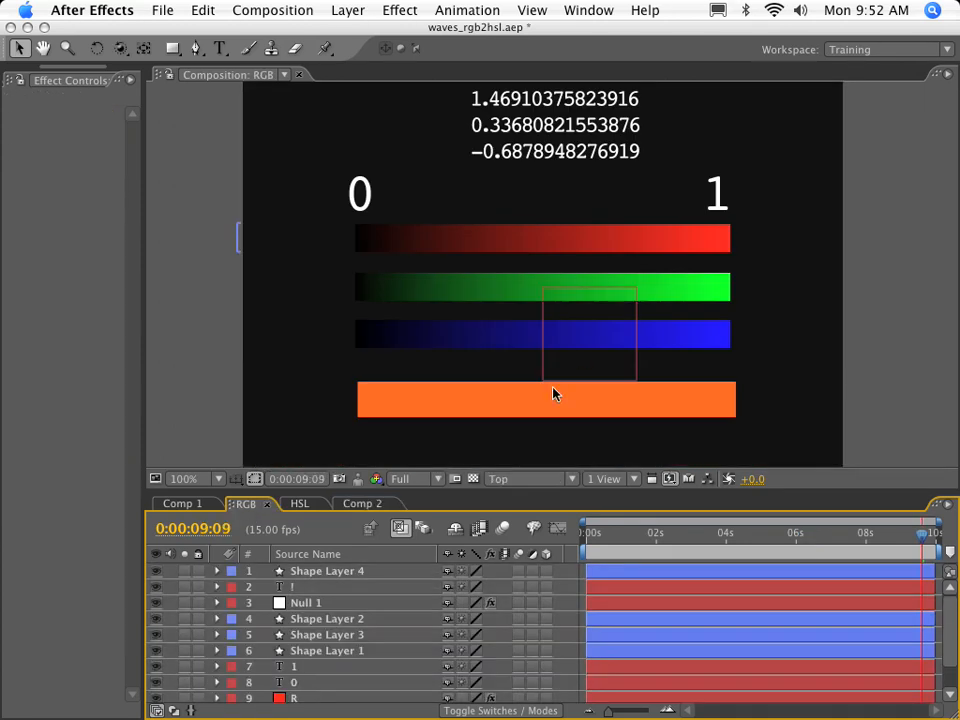
key("grave")
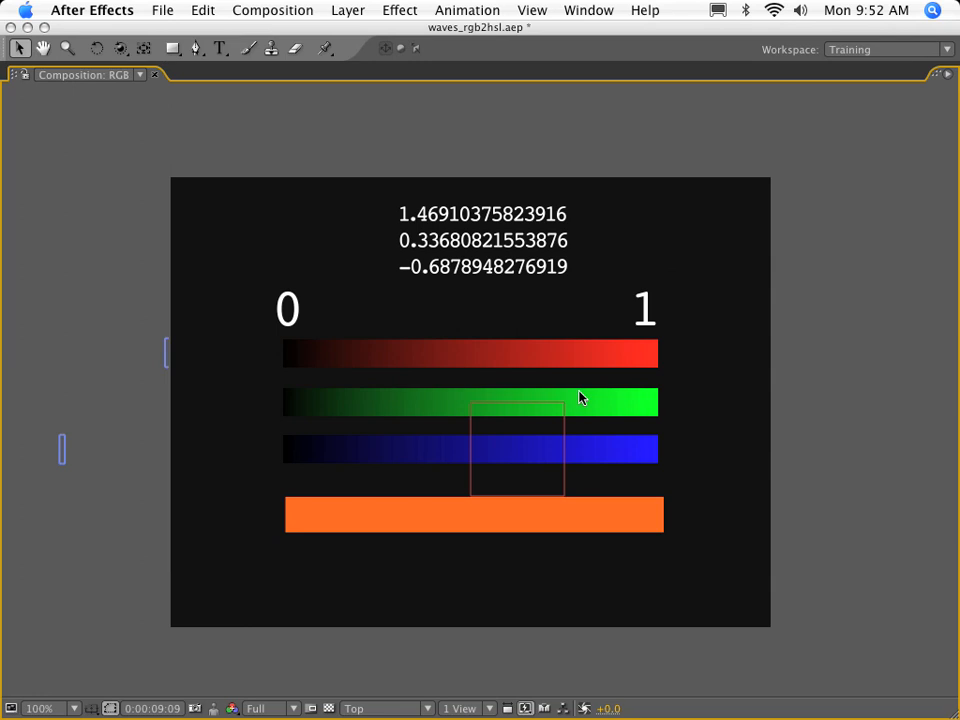
key("space")
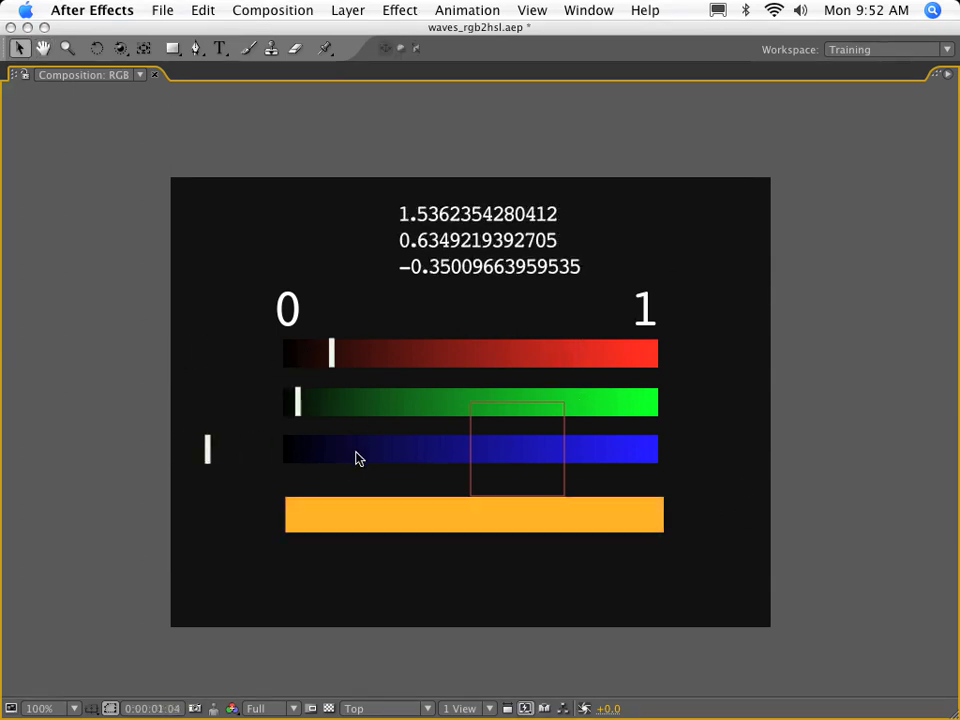
key("space")
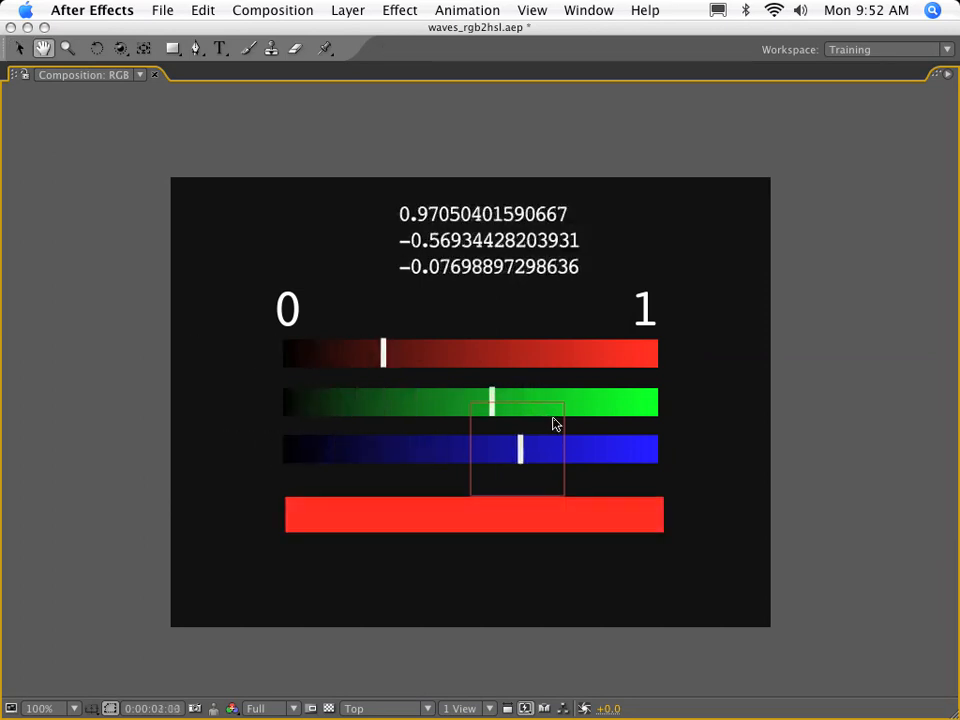
key("space")
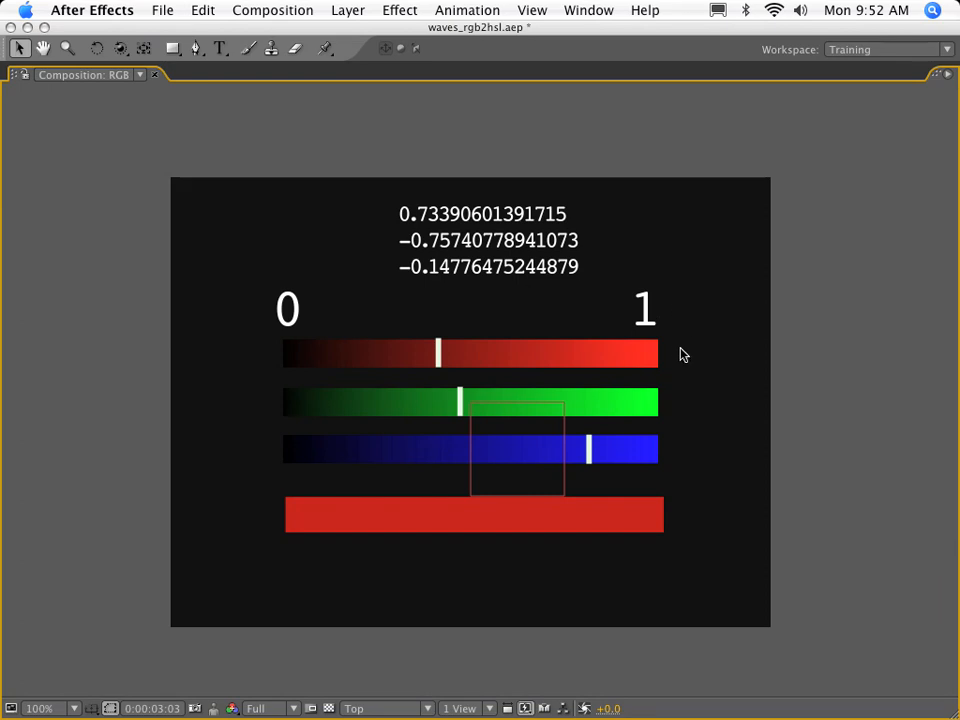
key("space")
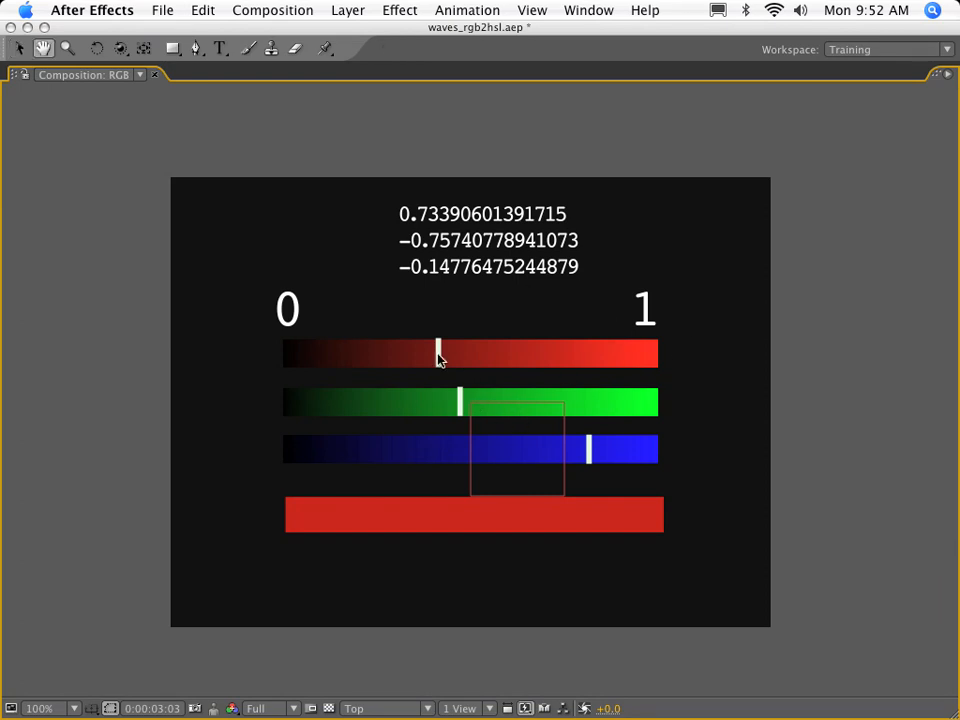
key("space")
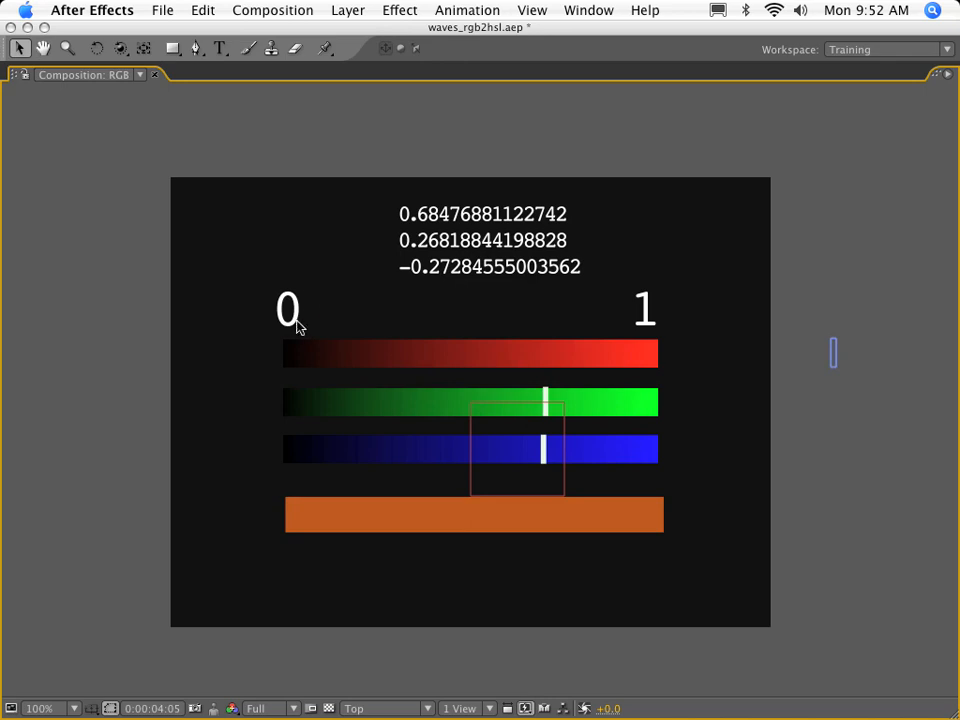
key("space")
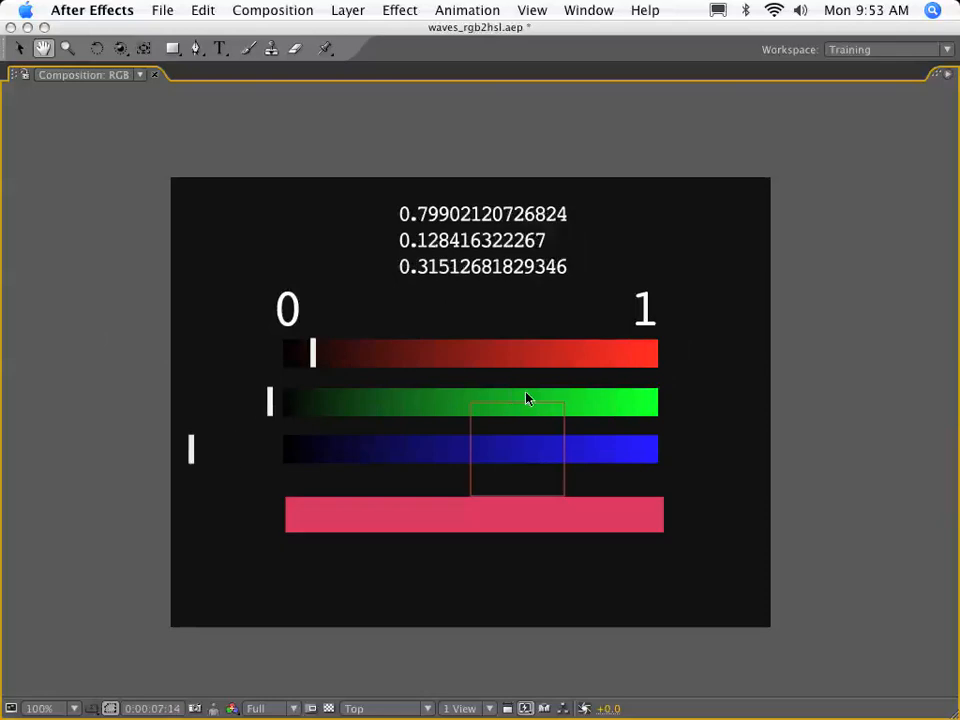
key("space")
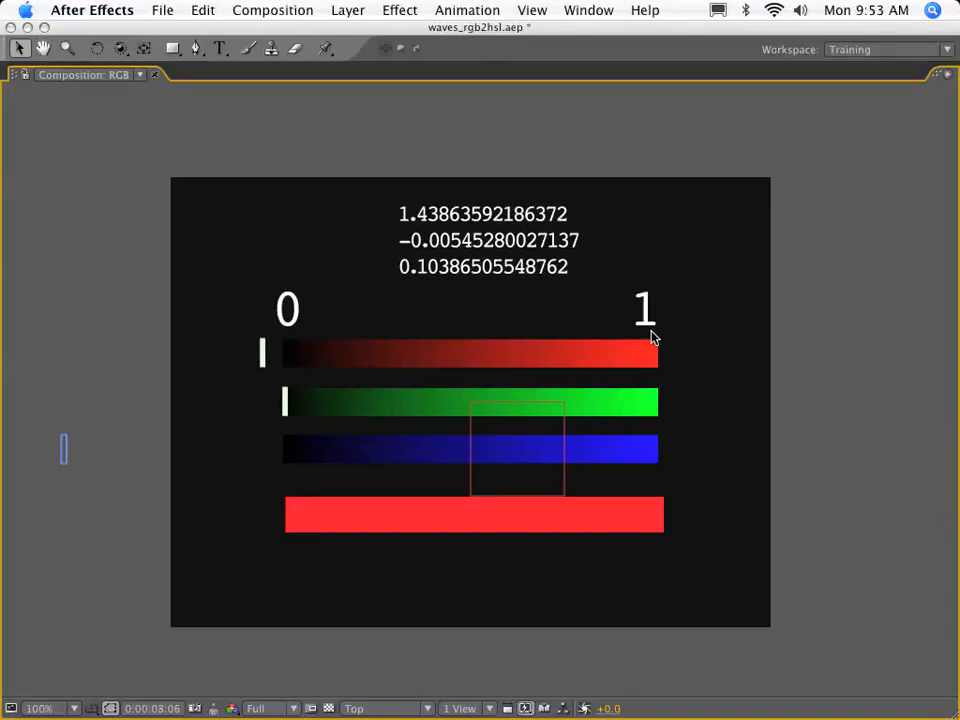
key("space")
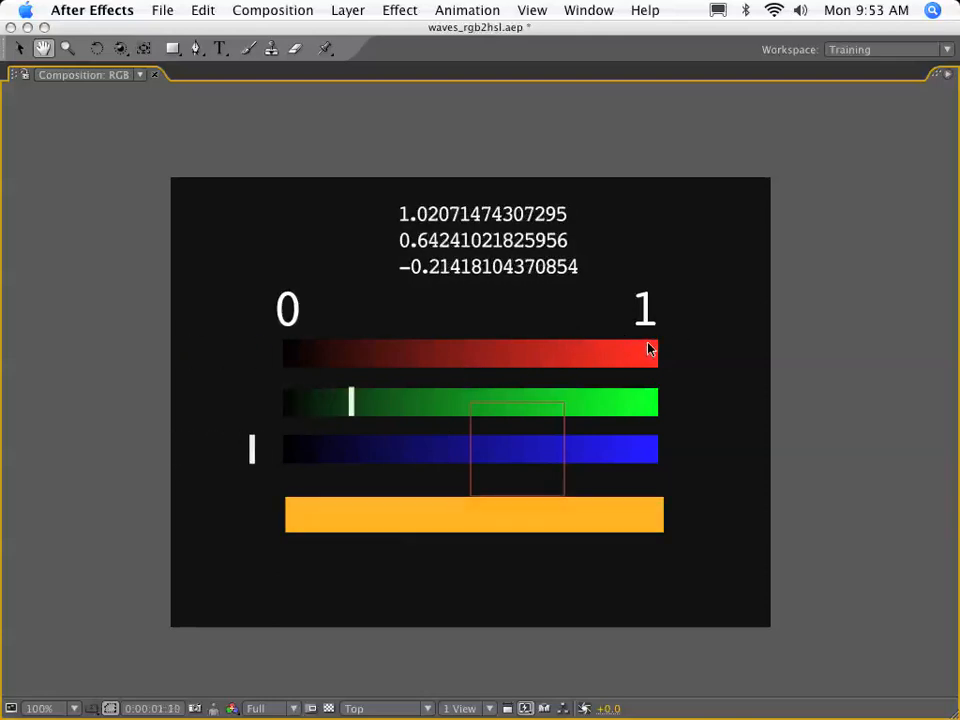
key("space")
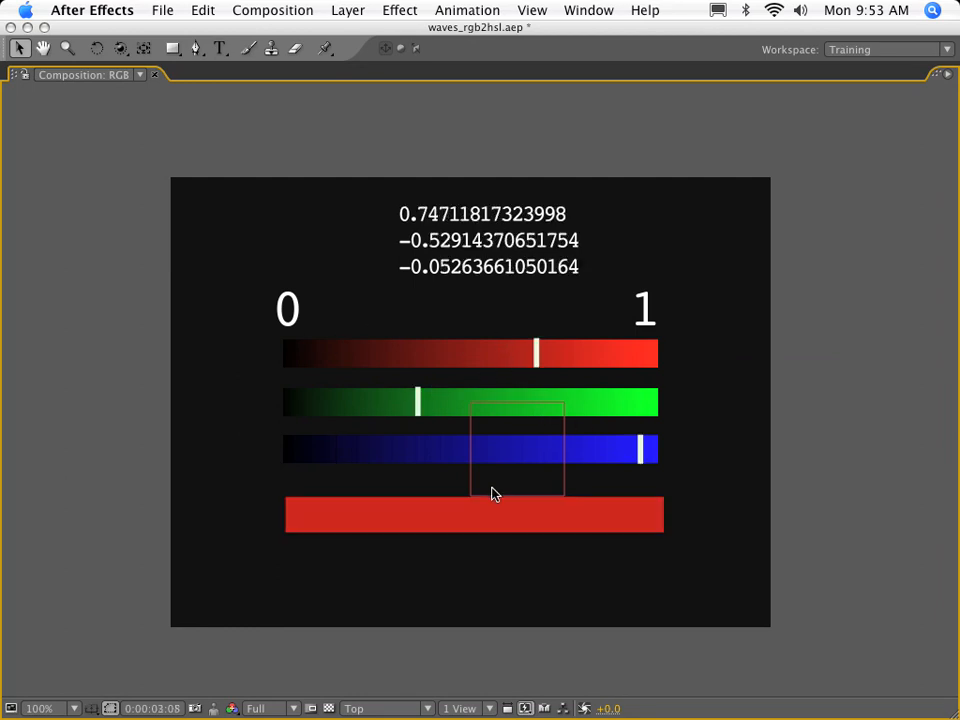
key("space")
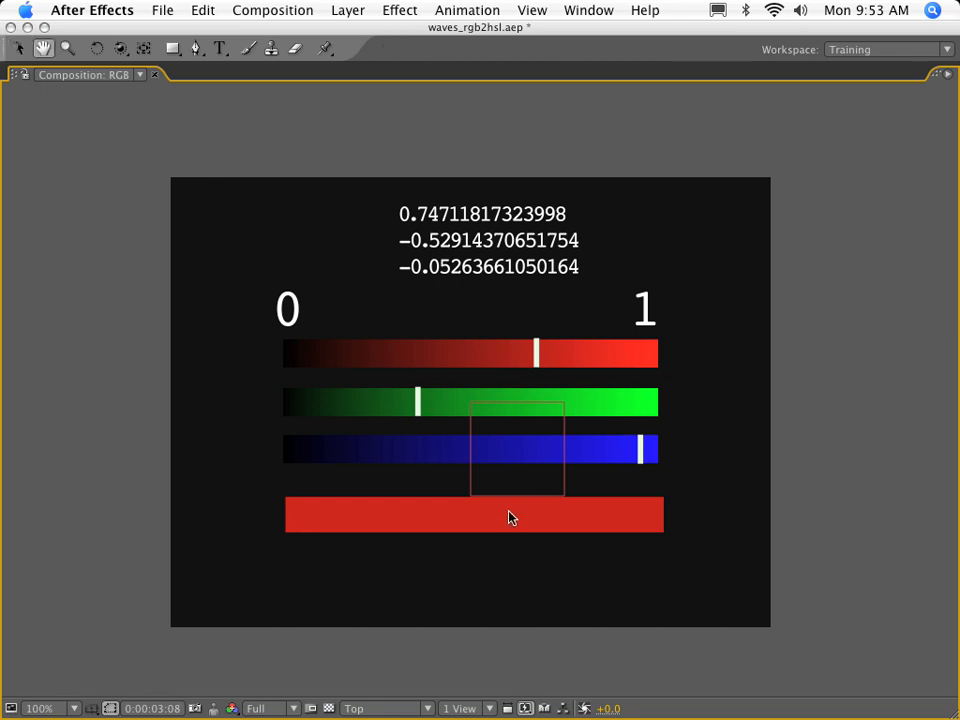
- Play back the HSL composition to examine how the hue marker drives the color, and return to the RGB composition
left_click(140, 74)
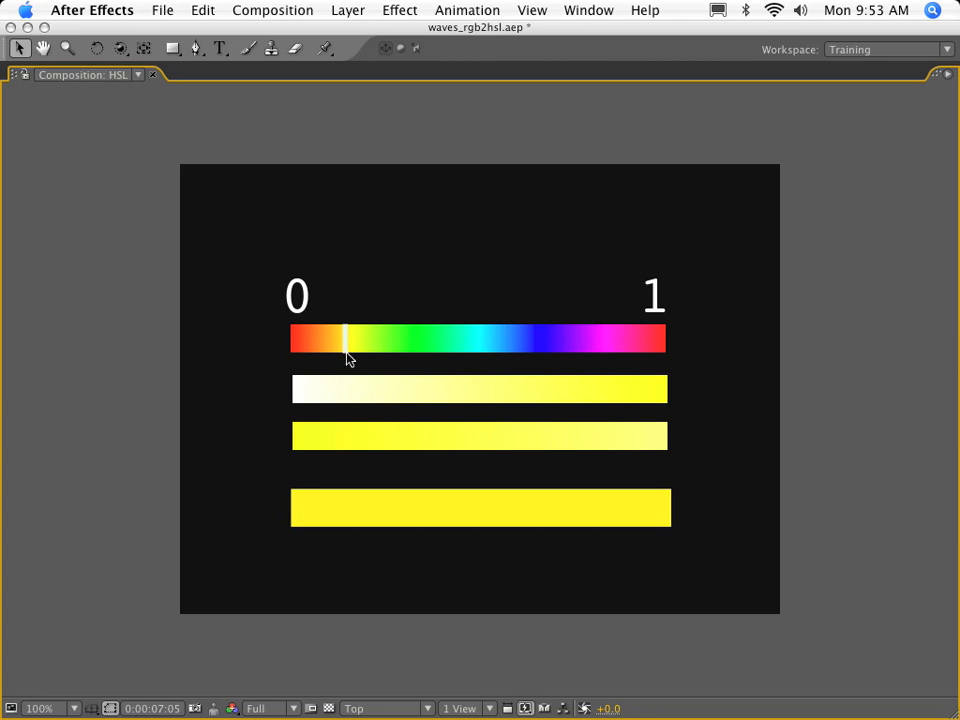
key("space")
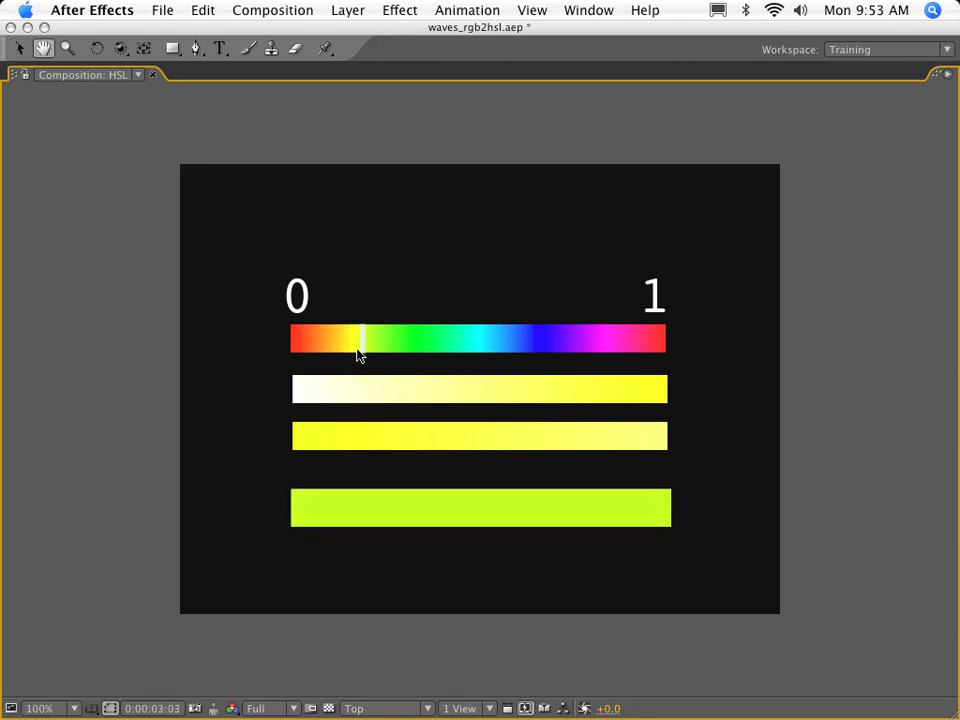
key("space")
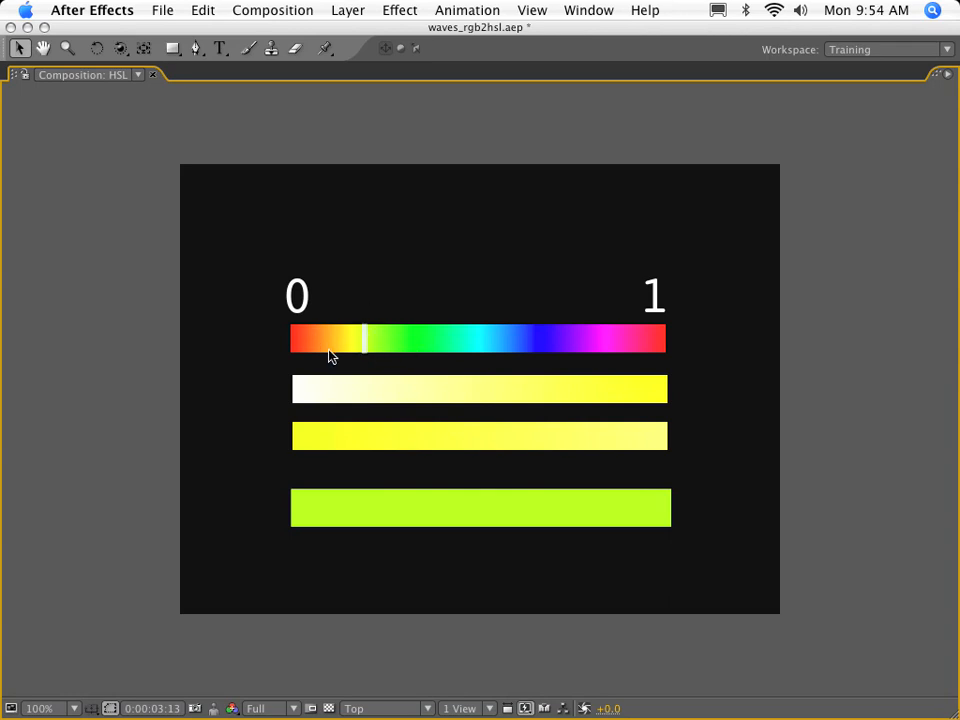
key("space")
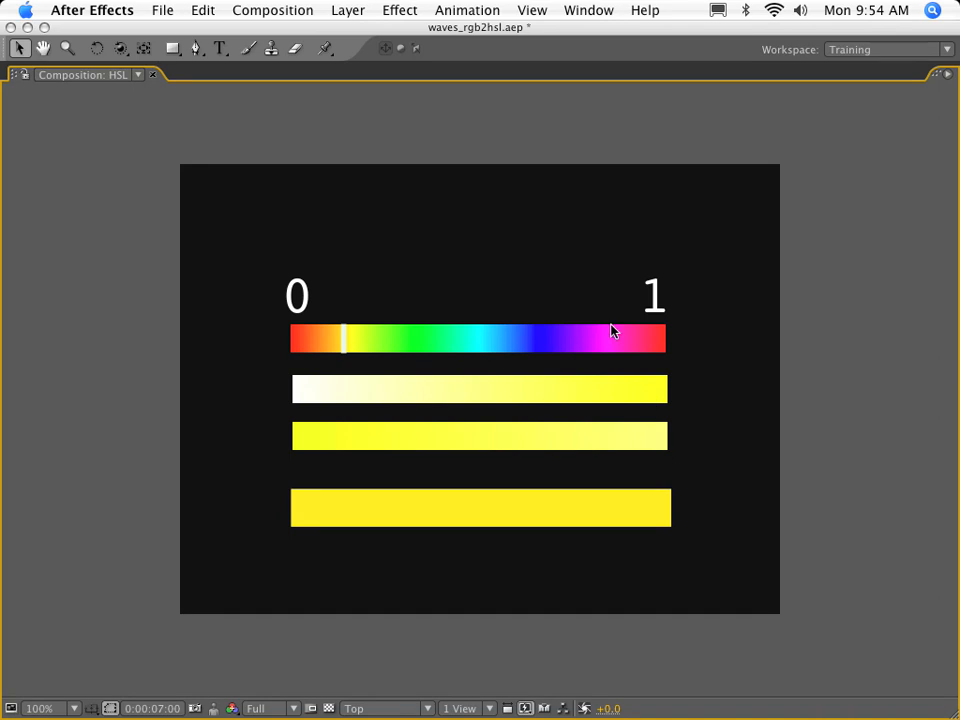
left_click(138, 74)
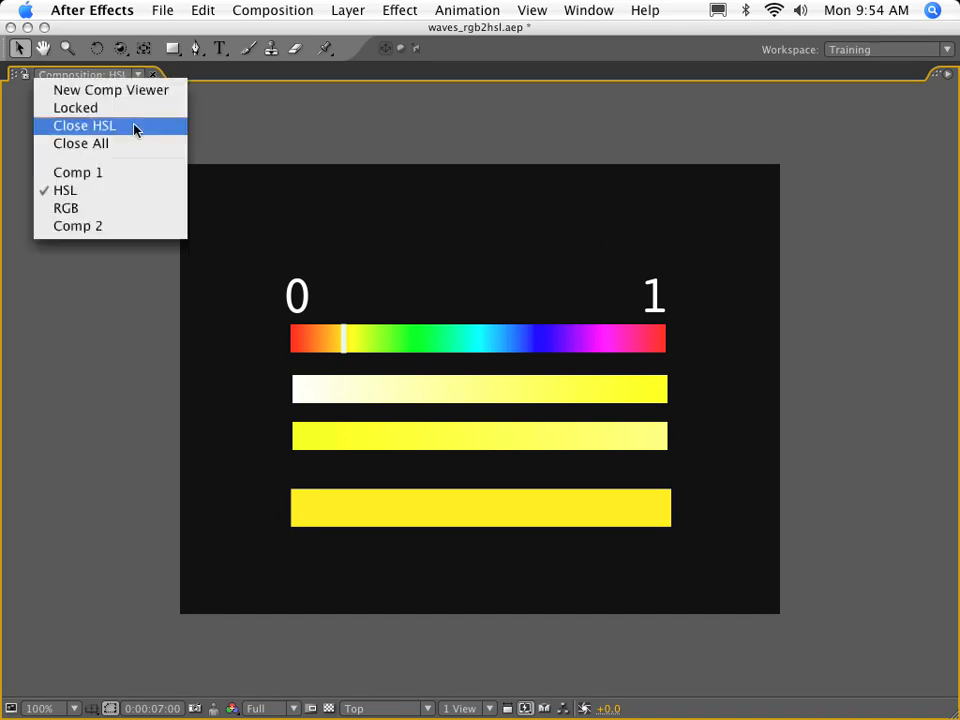
left_click(132, 212)
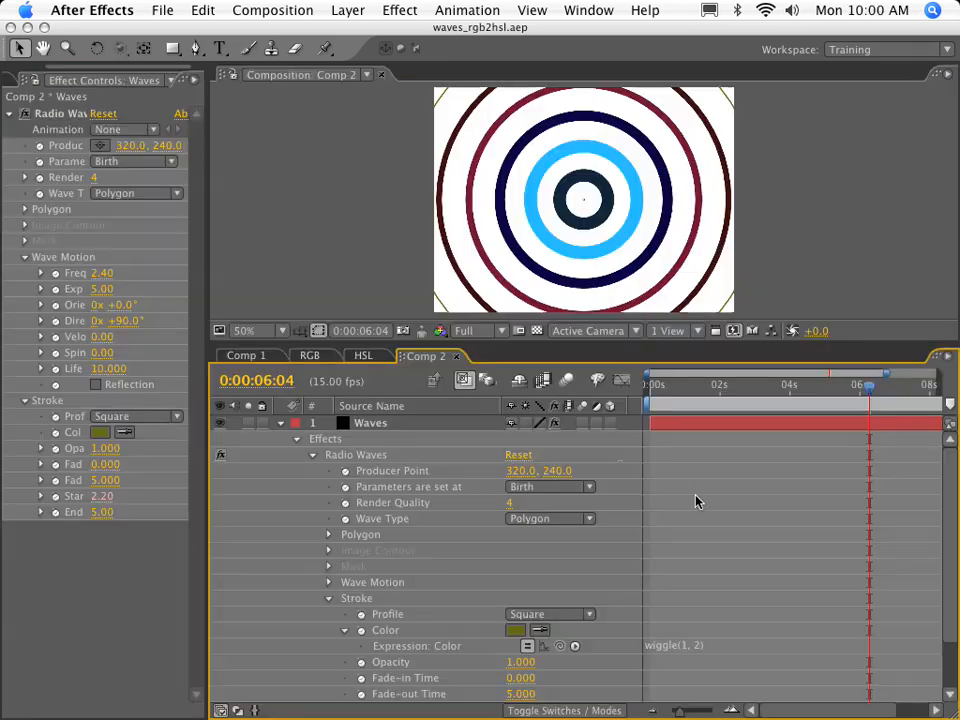
- Remove the wiggle(1, 2) expression from the stroke Color in Comp 2
left_click(686, 646)
key("BackSpace")
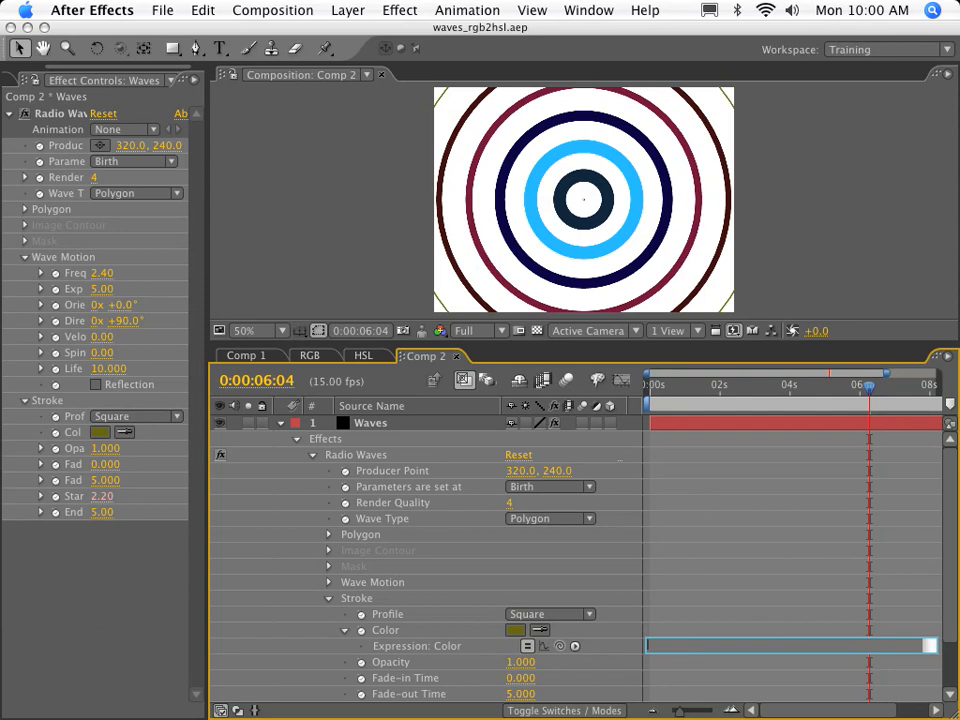
key("KP_Enter")
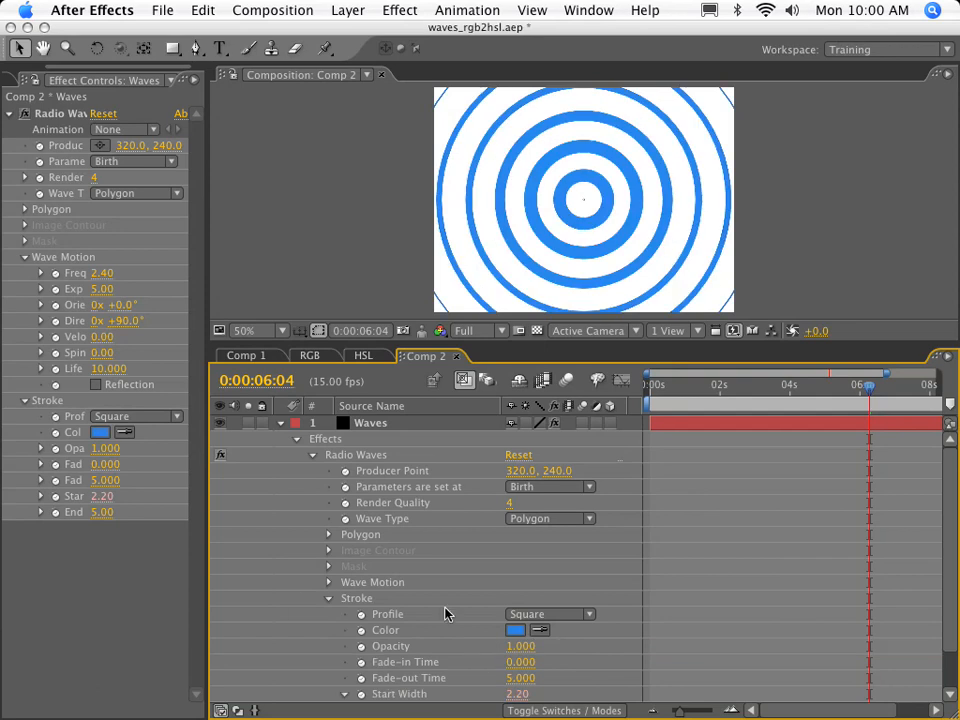
- Start a new stroke Color expression in an enlarged expression field with rgb = effect("Radio Waves")("Color"); linked to the Color property
scroll(440, 585, "down", 3)
left_click(362, 583, "alt")
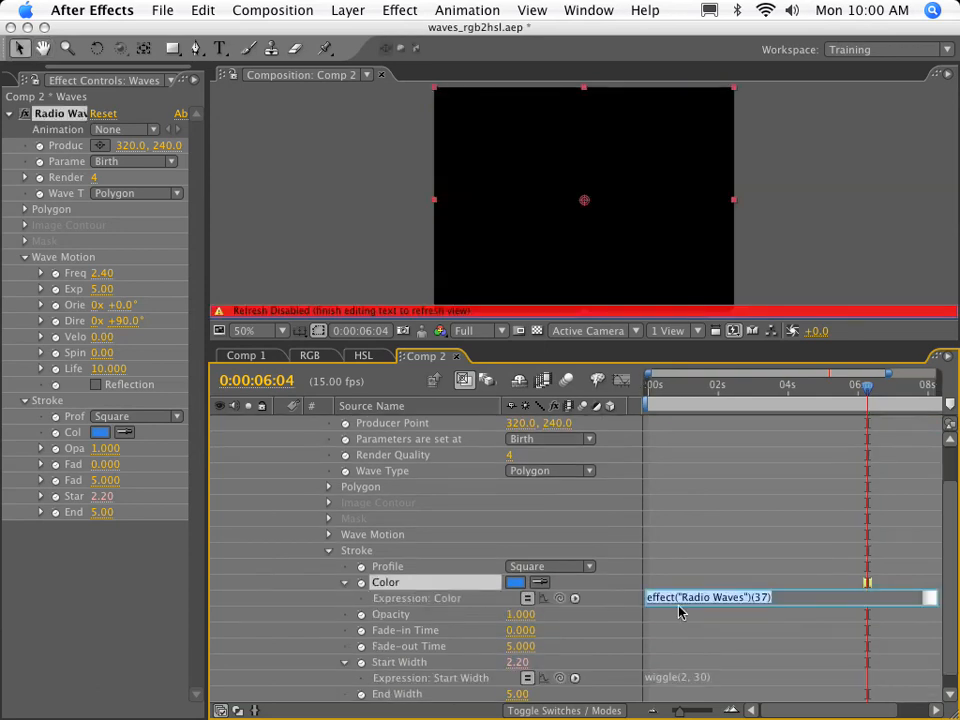
left_click_drag(673, 606, 658, 680)
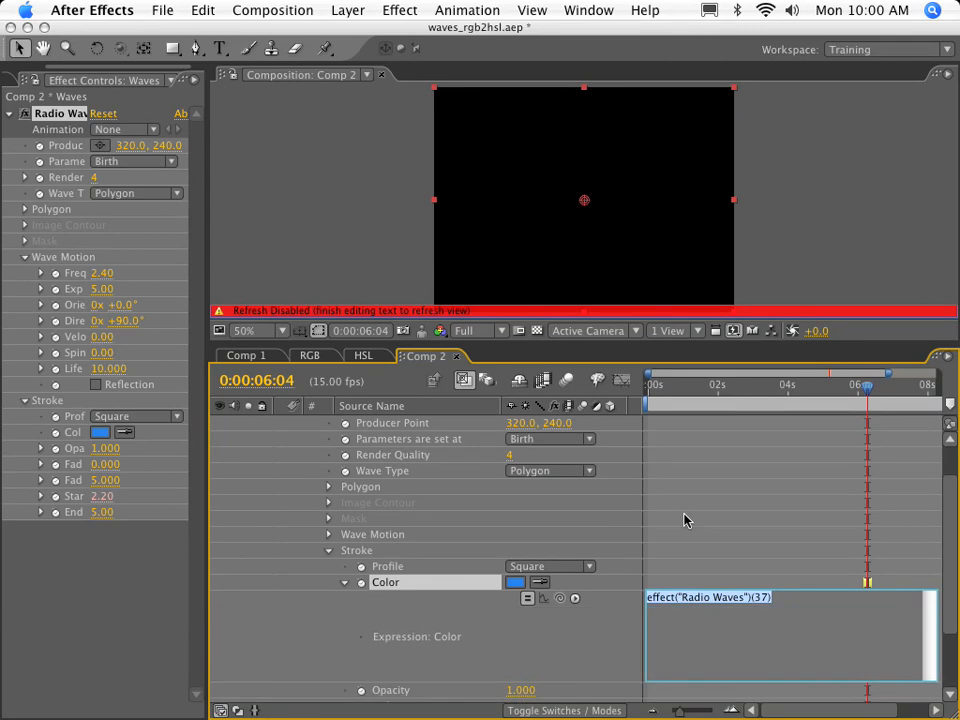
type("rgb")
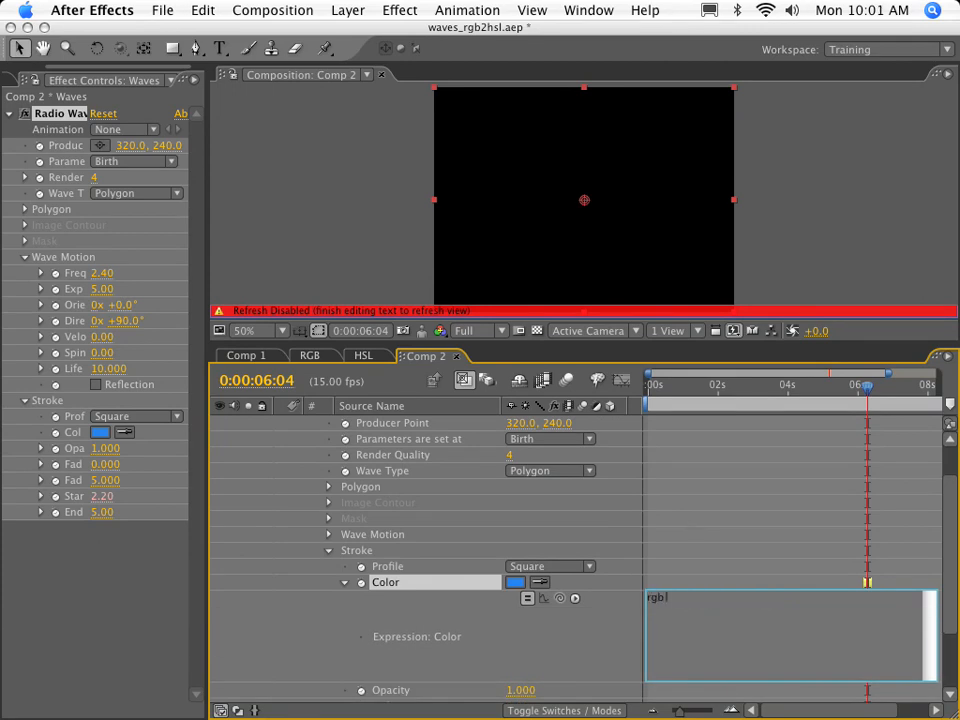
type(" =")
left_click_drag(557, 606, 427, 588)
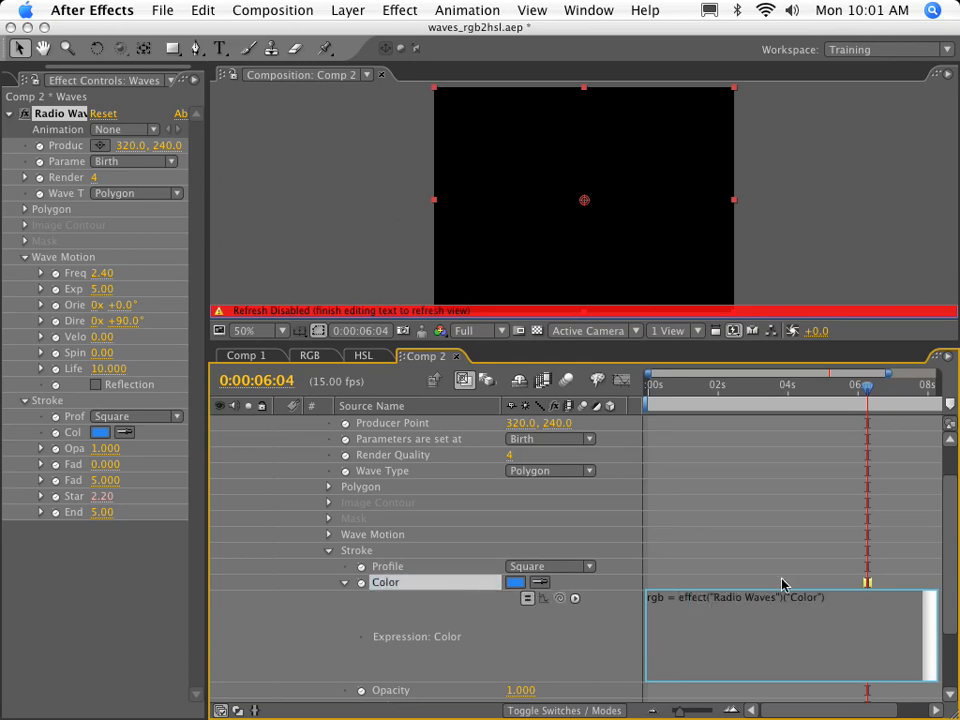
type(";")
- Continue the Color expression with hsl = rgbToHsl(rgb); and the unfinished line hue =, and dismiss the resulting warning
key("Return")
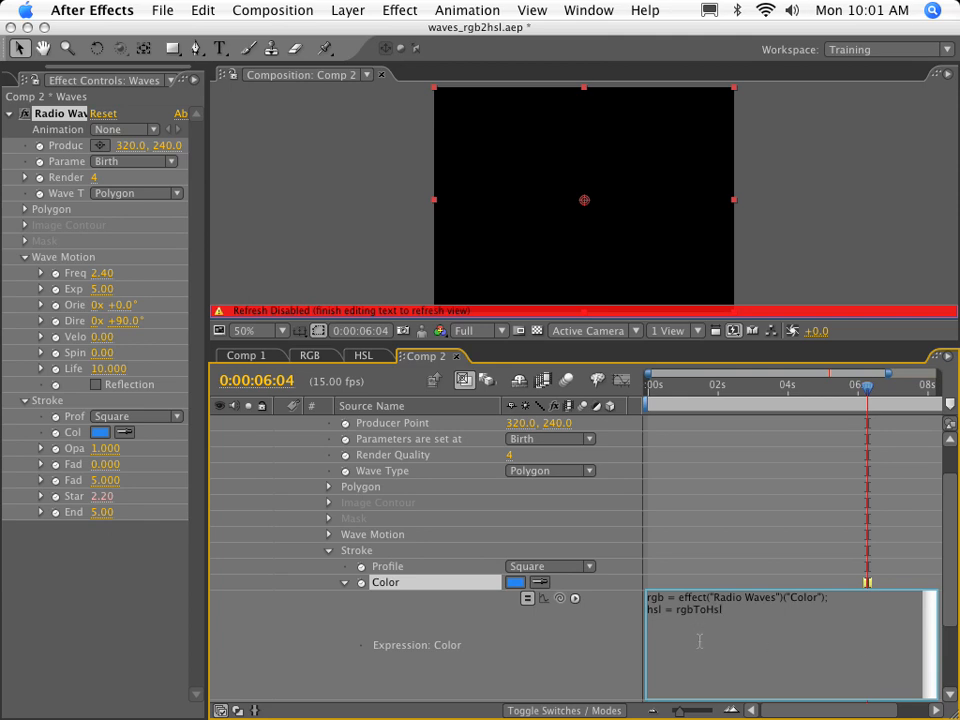
type("(rgb);")
key("Return")
left_click(352, 640)
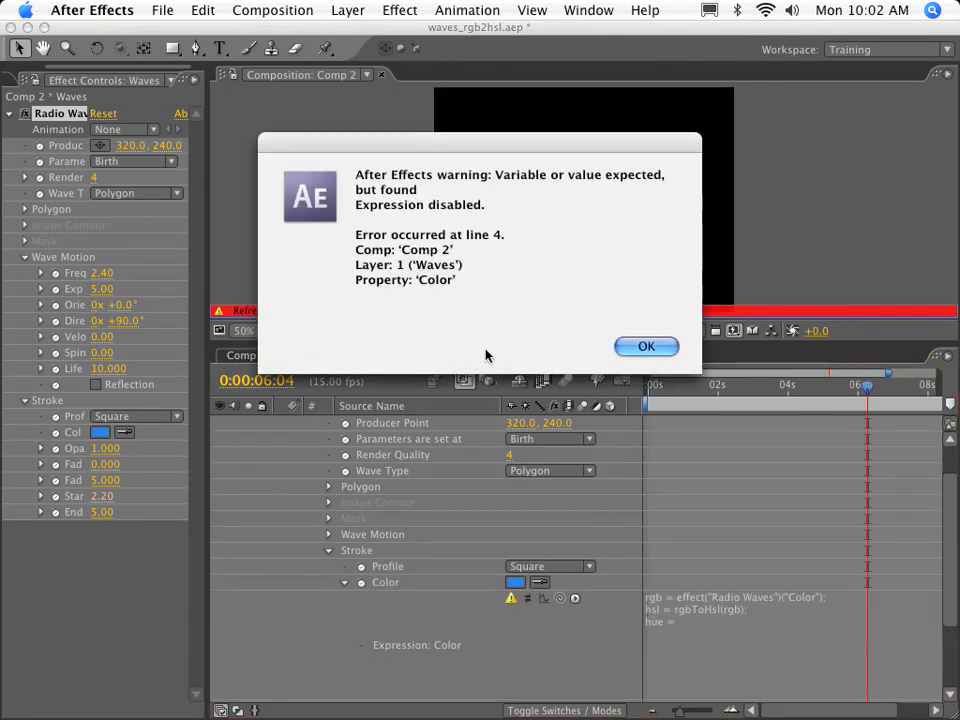
left_click(646, 346)
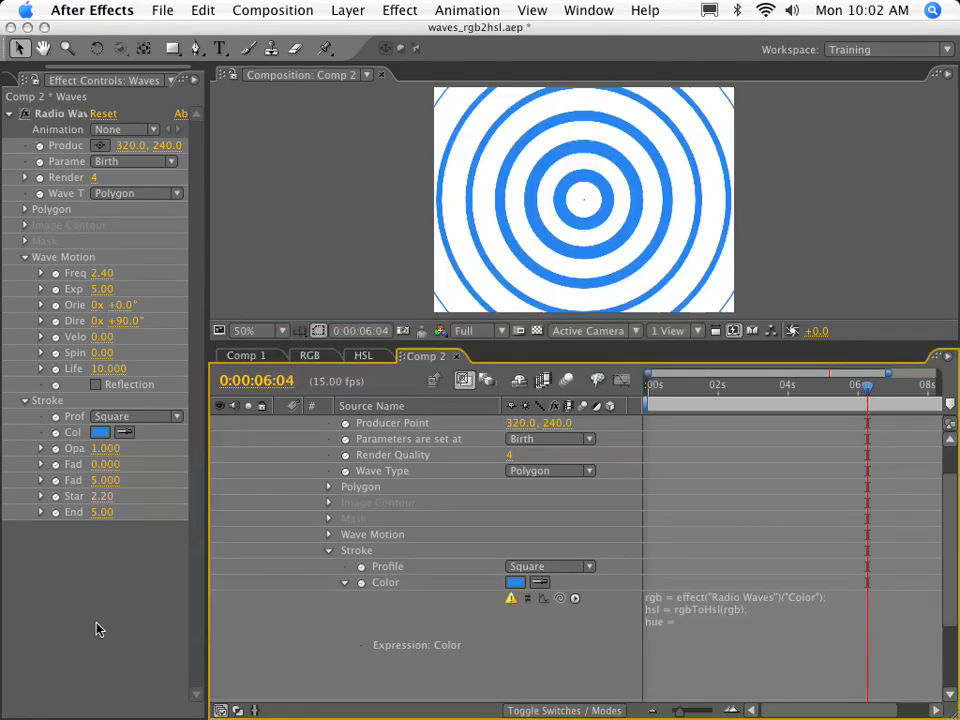
- Add a Slider Control expression effect to the Waves layer and rename it Hue
left_click(99, 623)
left_click(55, 115)
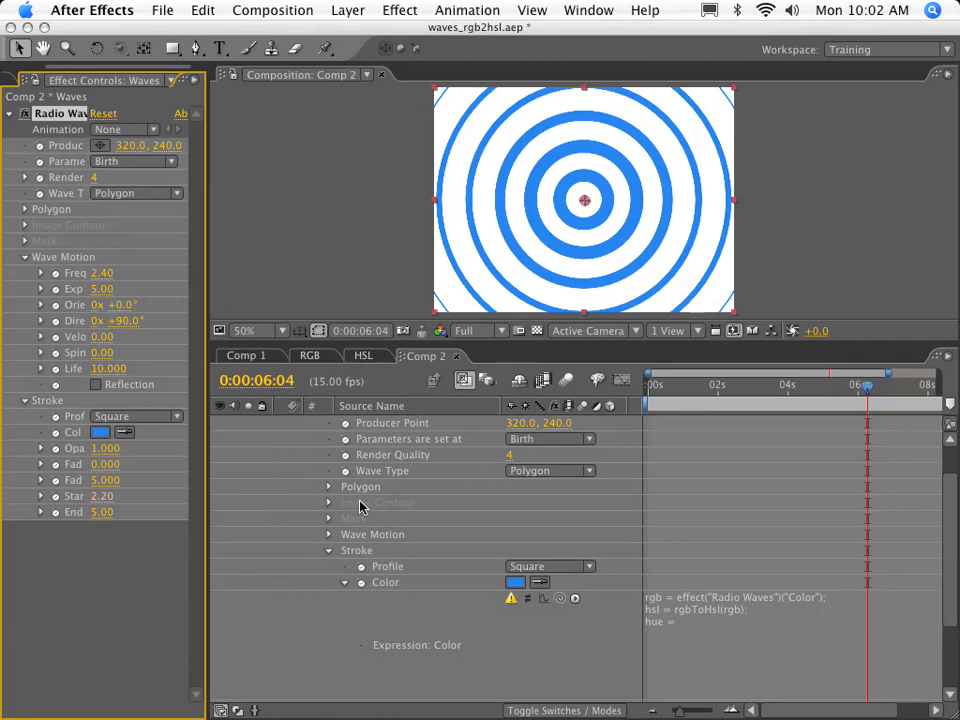
left_click(399, 10)
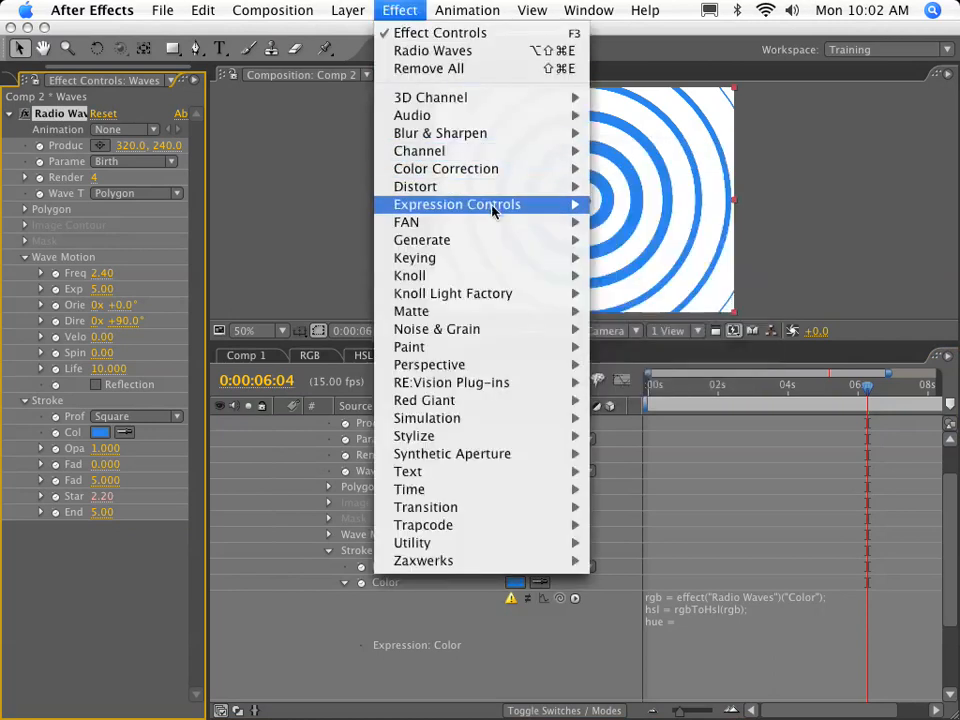
mouse_move(492, 210)
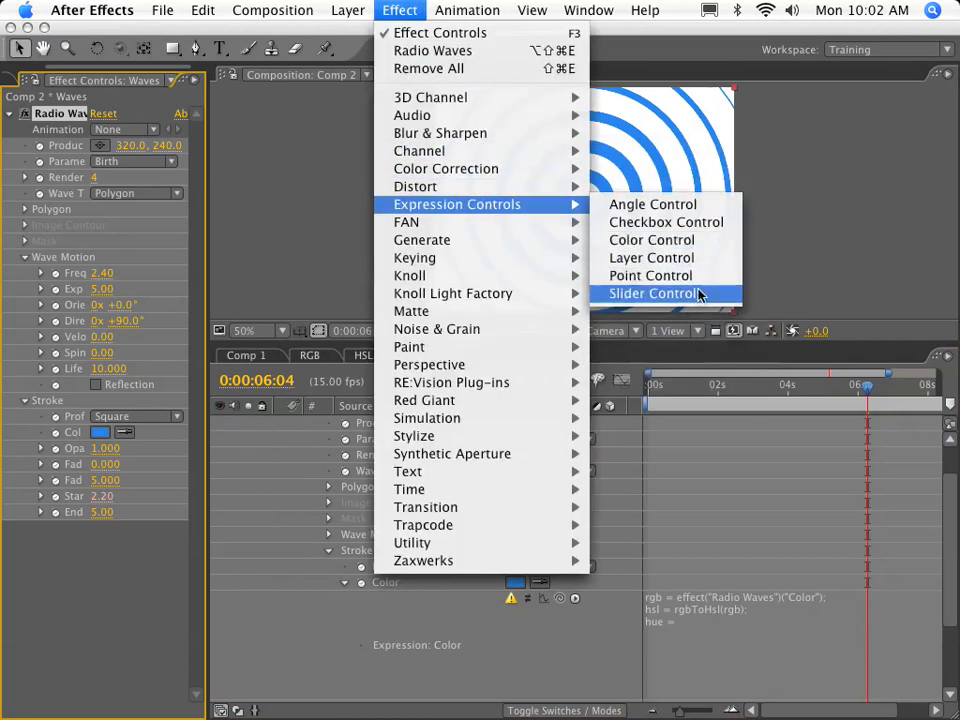
left_click(699, 294)
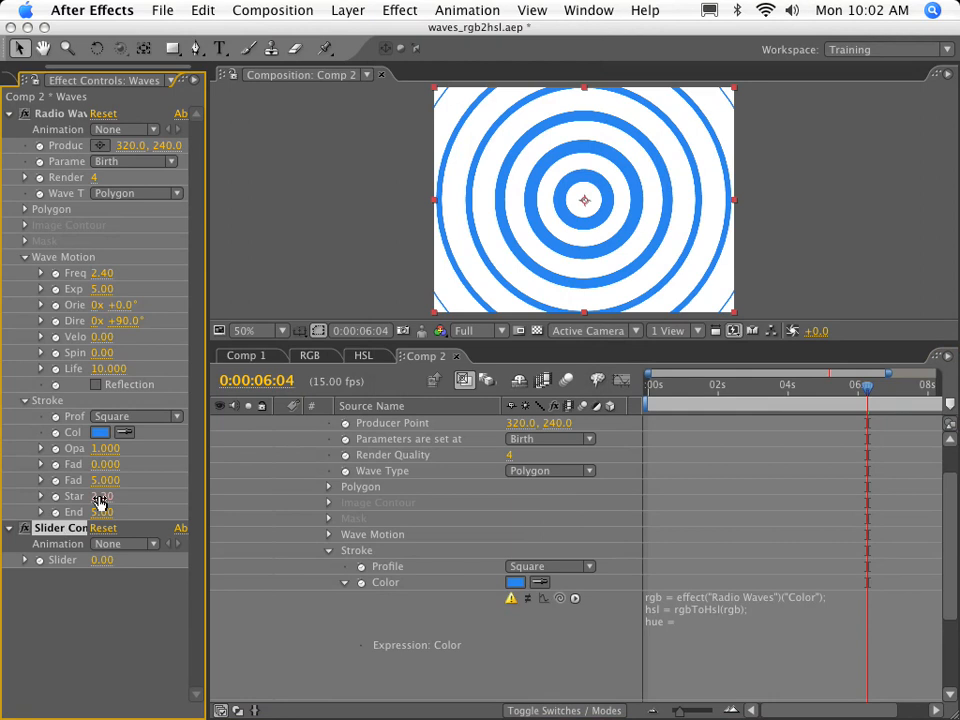
key("Return")
type("Hi")
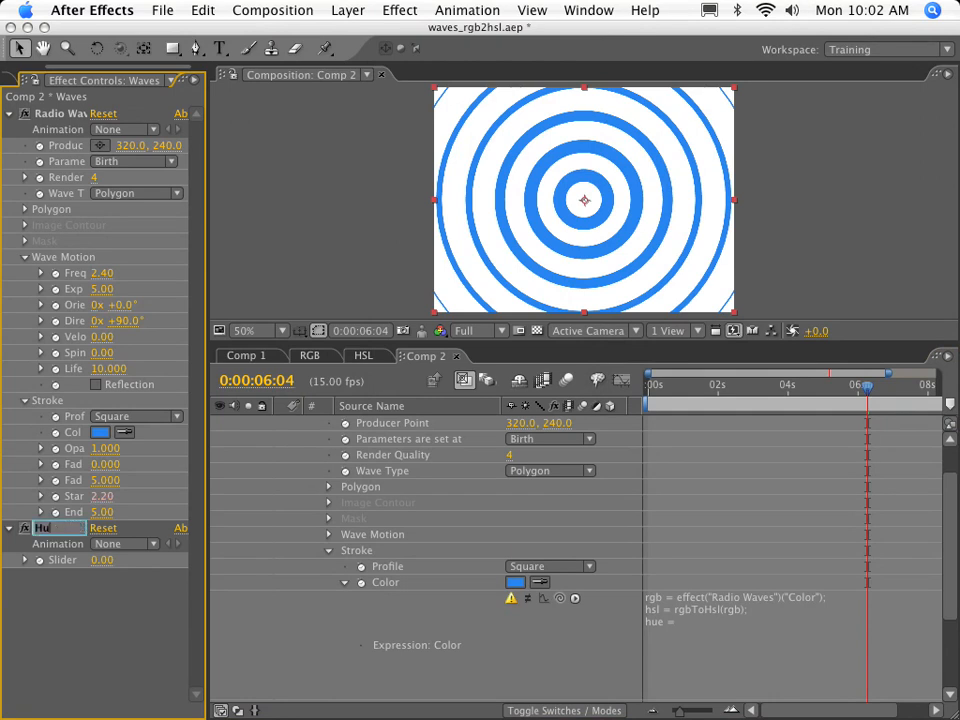
key("Return")
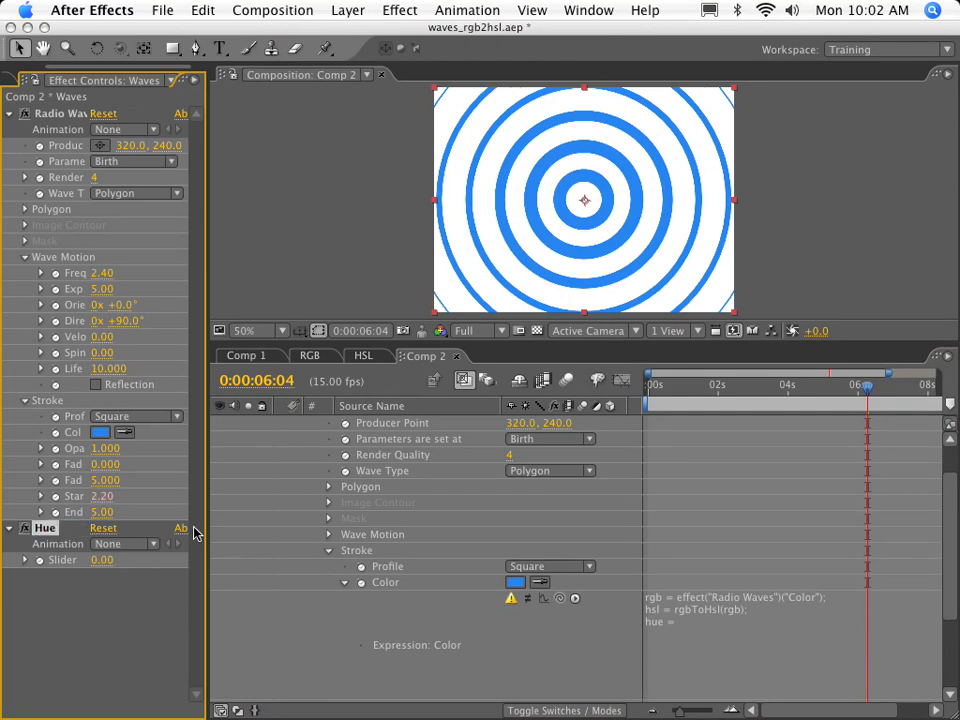
- Complete the hue line of the Color expression by linking it to the Hue effect's Slider, ending with a semicolon
left_click_drag(208, 523, 242, 525)
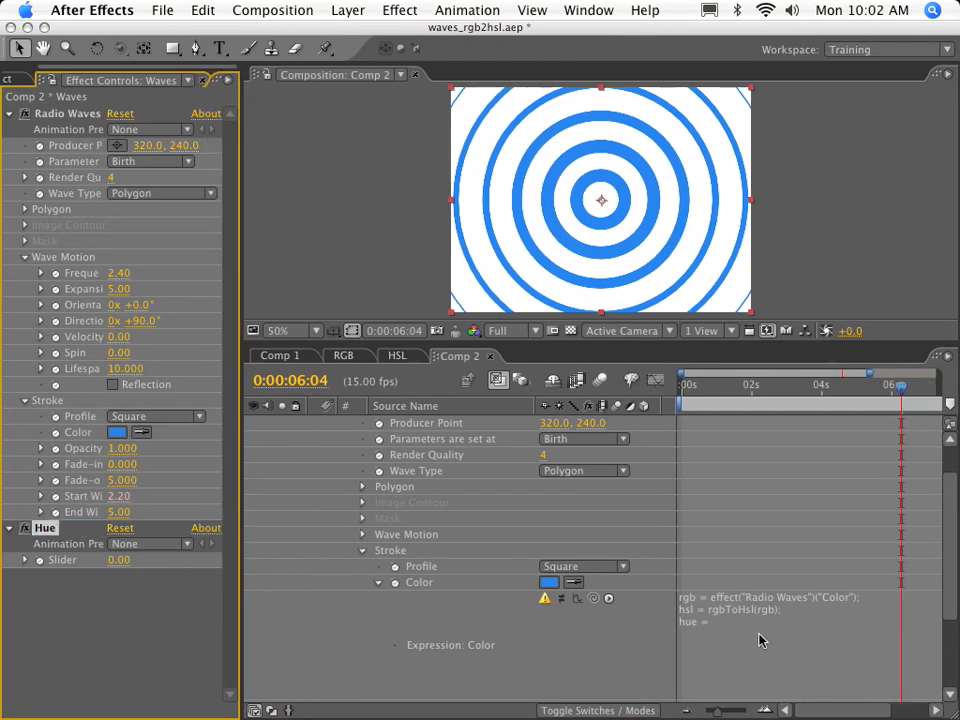
left_click(757, 692)
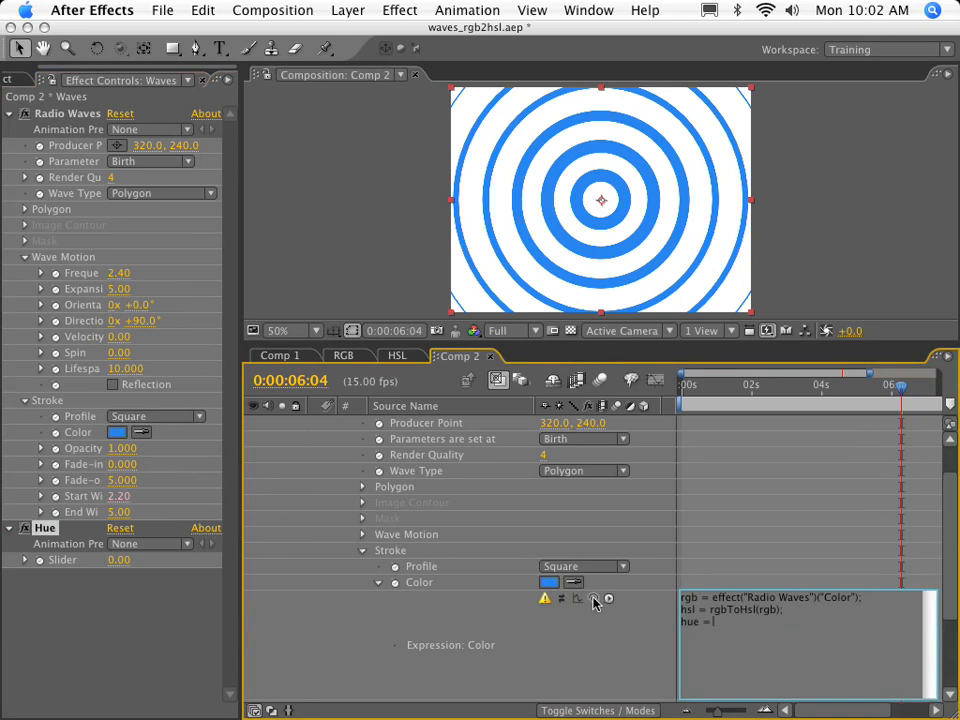
left_click_drag(592, 598, 32, 560)
left_click_drag(55, 565, 56, 565)
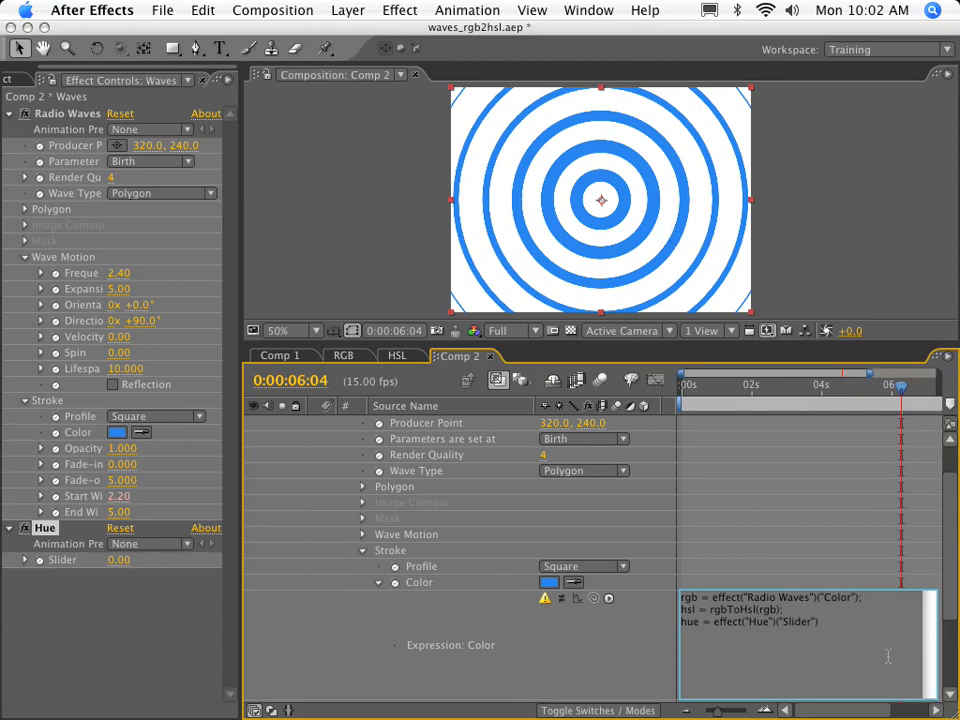
type(";")
- Add the line hsl = hsl + [hue, 0, 0] to the Color expression directly below the hue line, without a blank line between
key("Return")
type("hsl = hsl + [h")
type("ue")
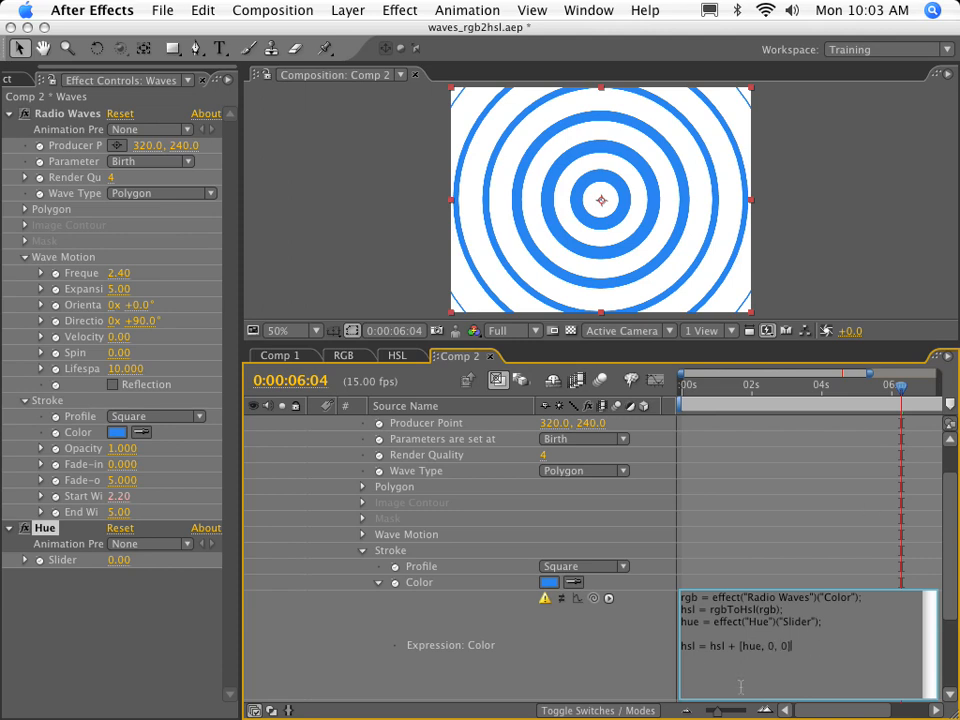
double_click(717, 646)
double_click(751, 646)
left_click(752, 646)
double_click(784, 646)
double_click(752, 647)
left_click(813, 648)
key("Up")
key("Delete")
key("Down")
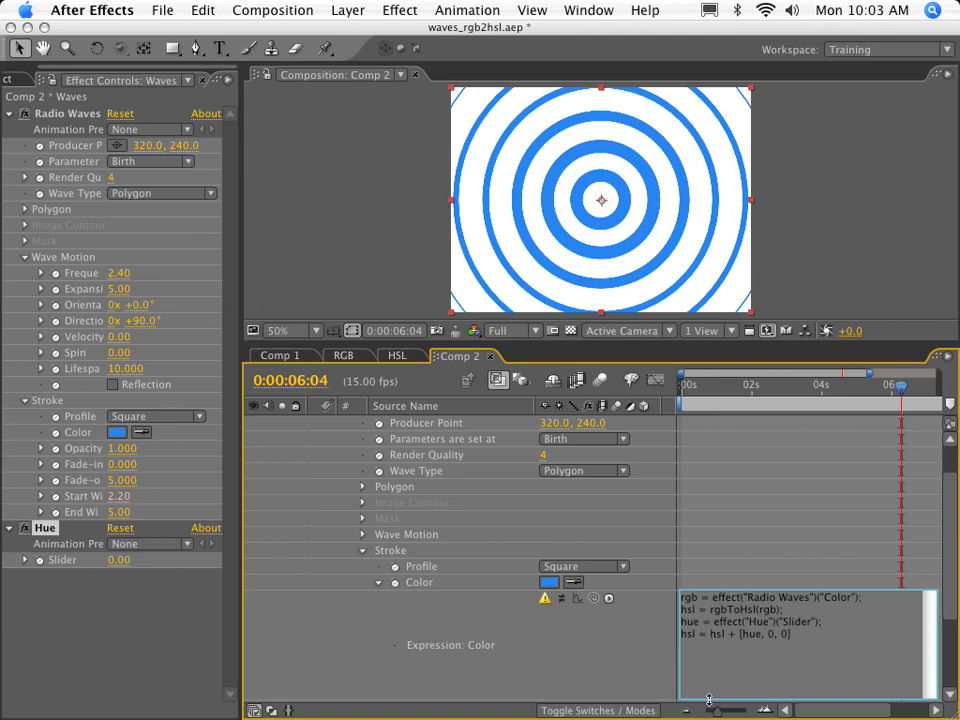
- End the Color expression with the line hslToRgb(hsl) to convert the result back to RGB
key("Return")
type("h")
type("slToRgb(hsl")
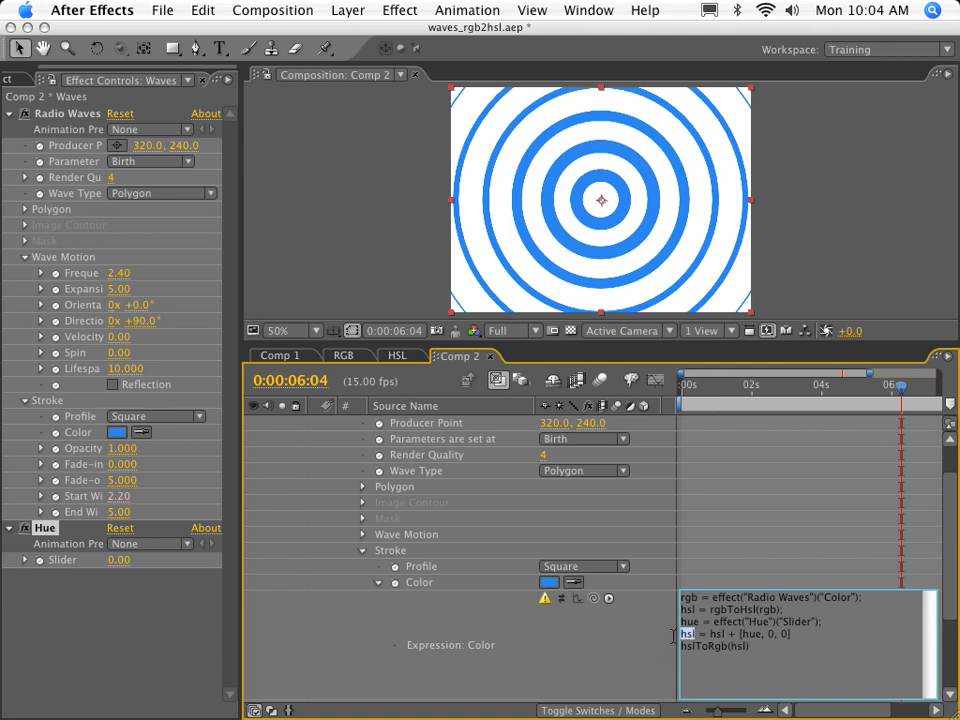
double_click(688, 633)
left_click(746, 648)
- Divide the slider value in the hue line by 360, making it hue = effect("Hue")("Slider")/360; and apply the Color expression
left_click(838, 619)
left_click_drag(816, 622, 678, 626)
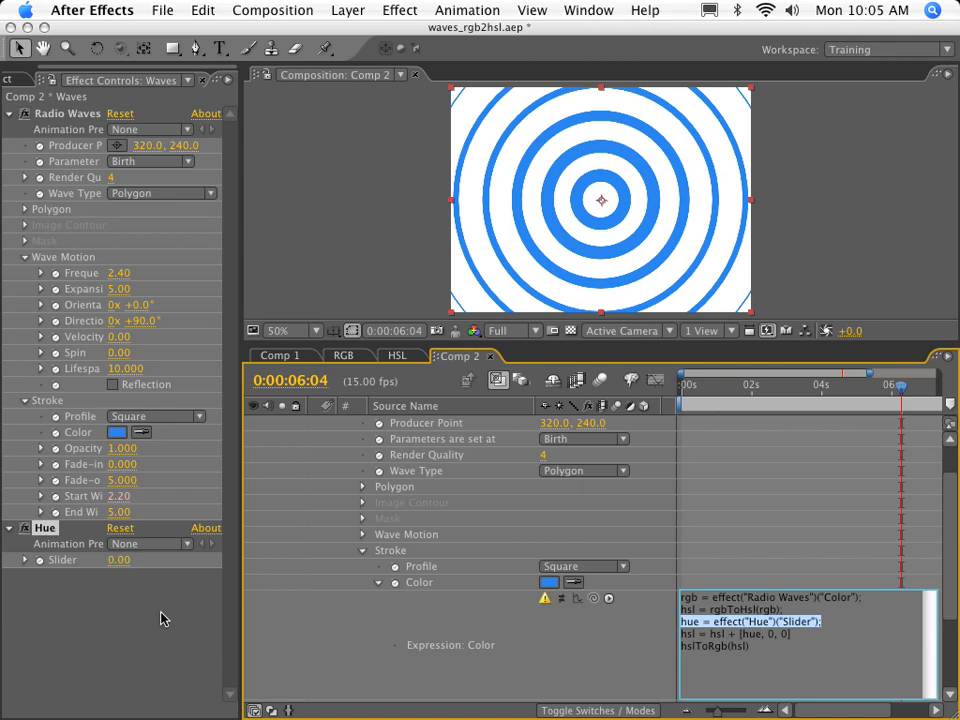
left_click(822, 626)
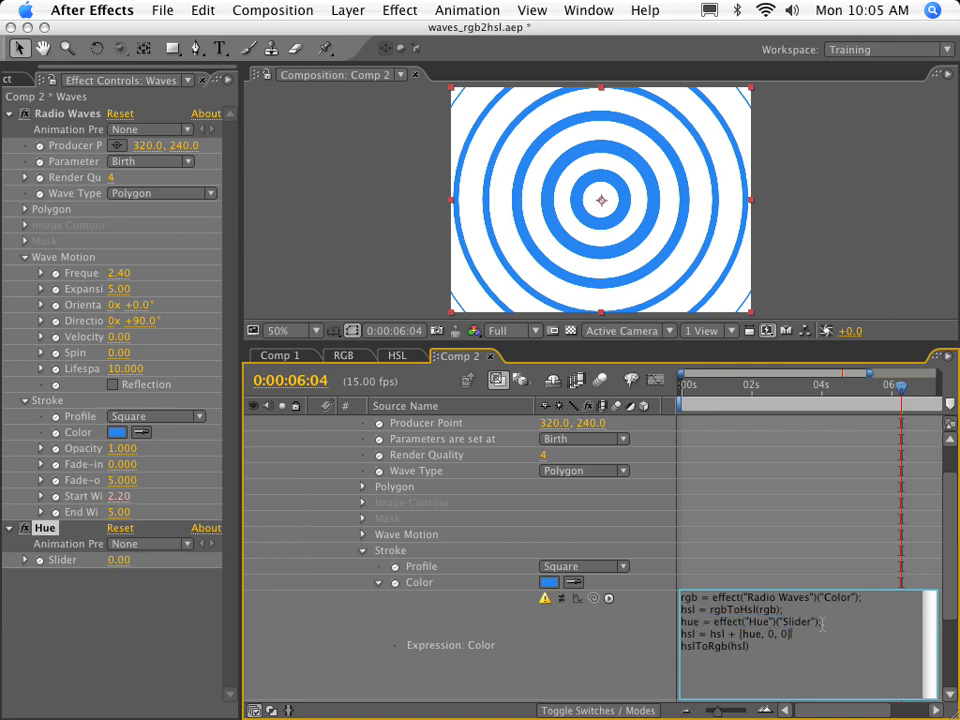
left_click_drag(817, 622, 838, 610)
key("Right")
type("/3")
left_click_drag(845, 622, 714, 625)
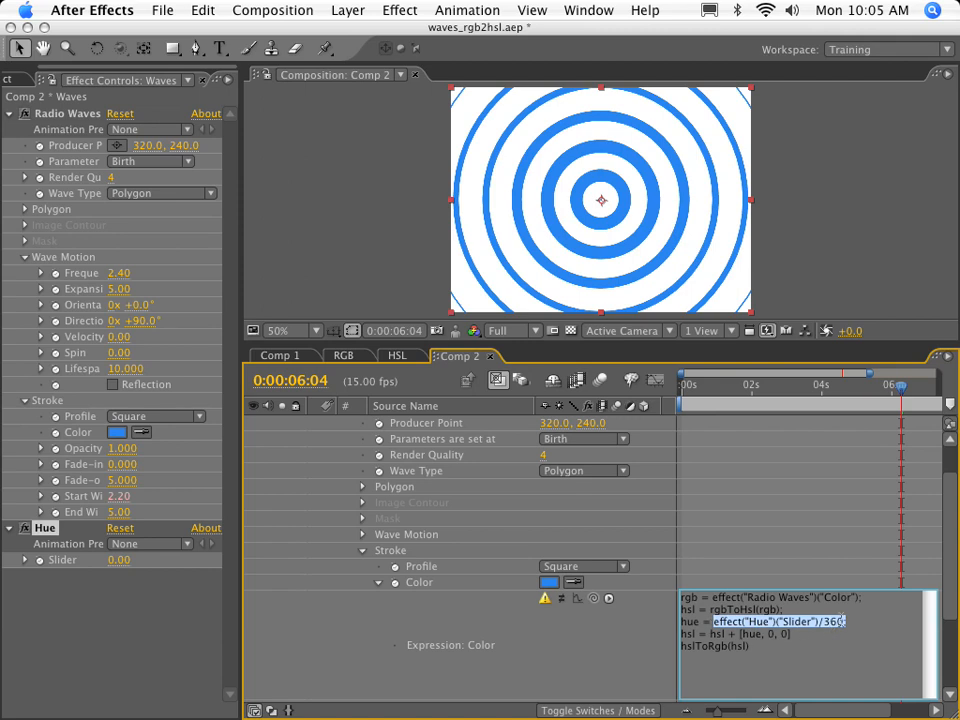
double_click(834, 622)
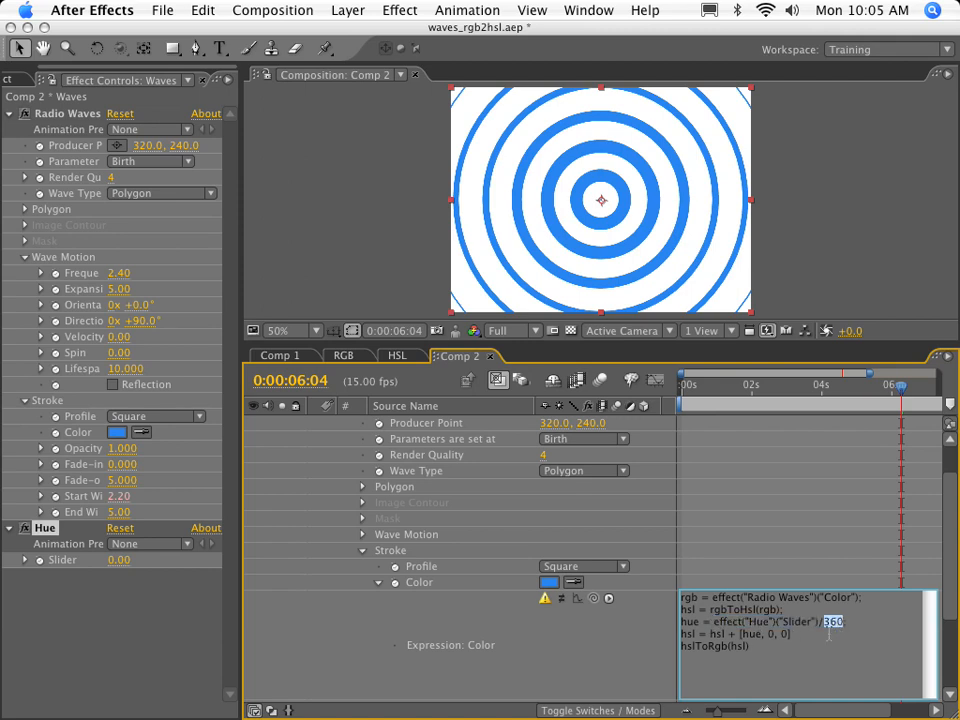
double_click(752, 633)
left_click(900, 458)
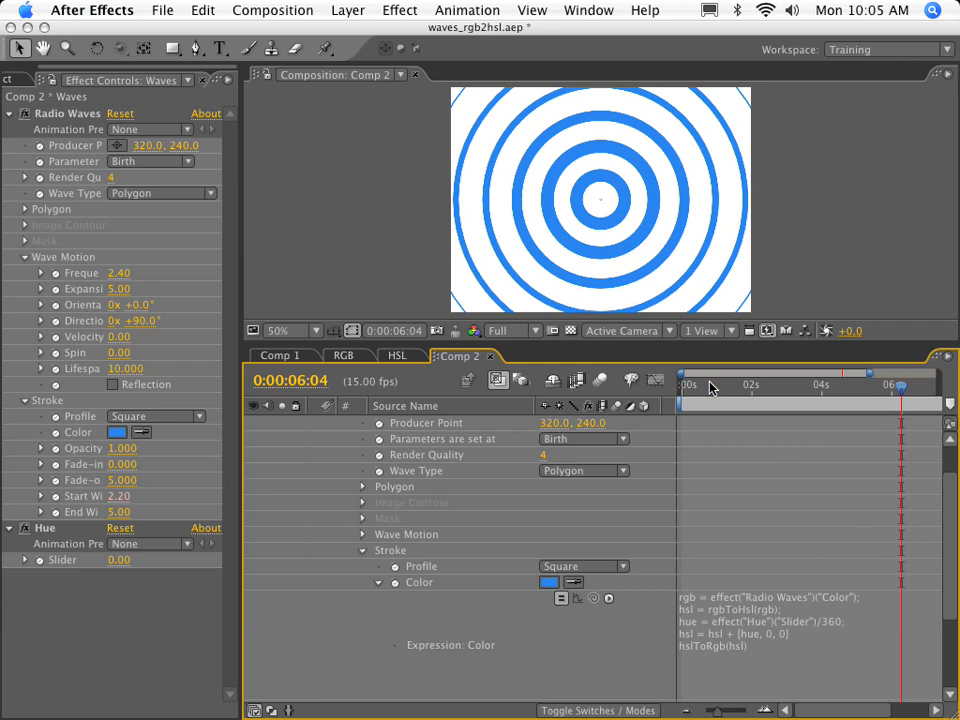
- Collapse the Radio Waves properties and give the Hue effect's Slider the expression wiggle(1, 20)
left_click_drag(690, 386, 735, 386)
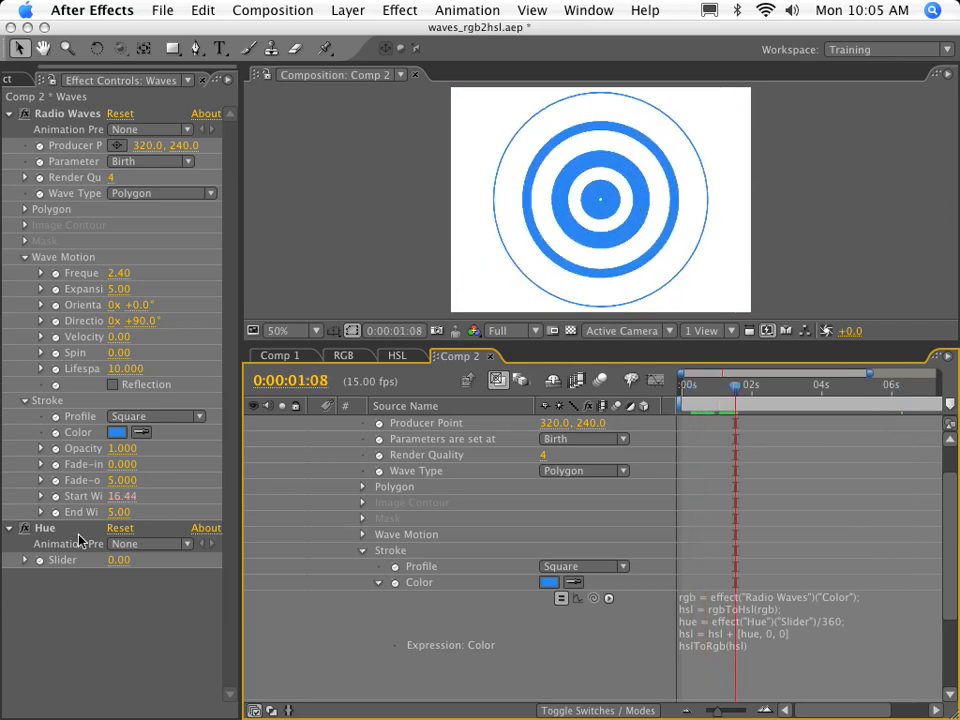
scroll(466, 436, "up", 3)
left_click(353, 456)
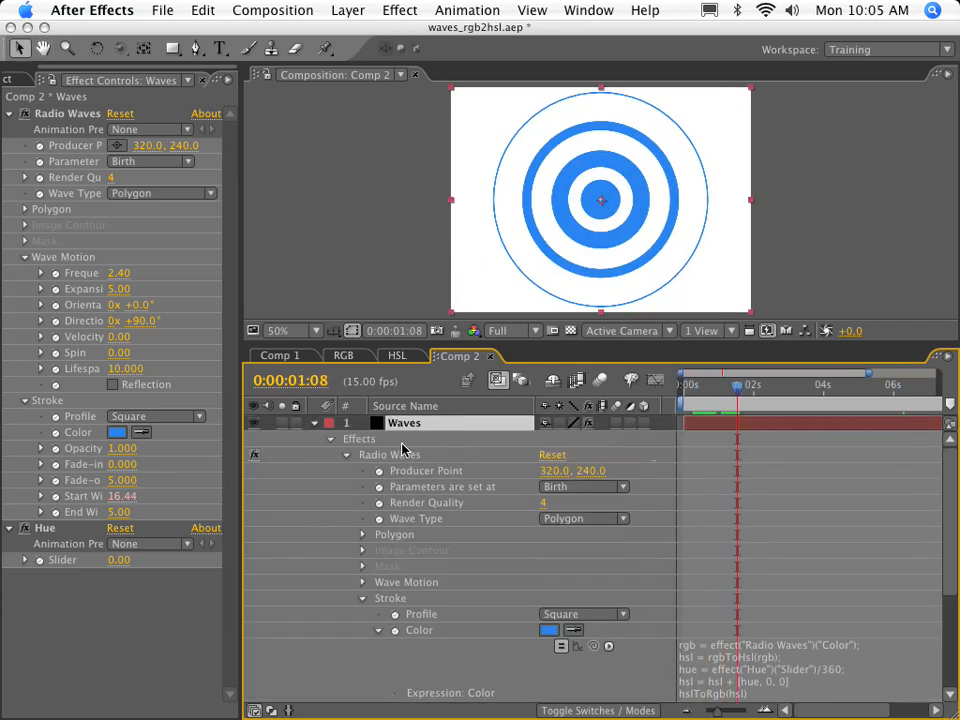
left_click(347, 456)
left_click(346, 471)
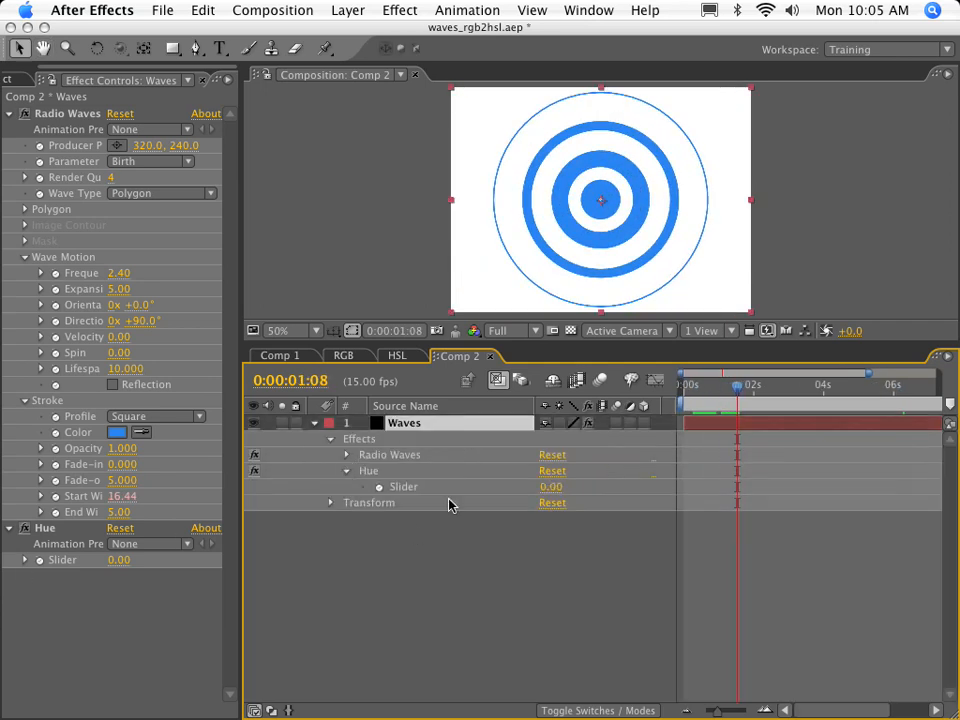
left_click(380, 488, "alt")
type("wi")
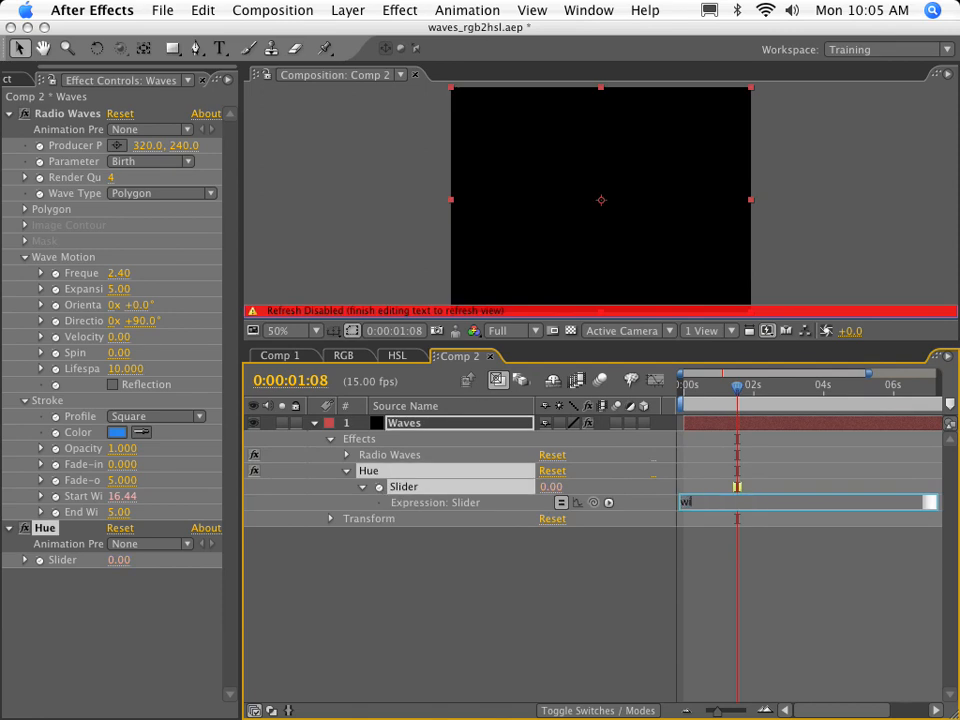
type("ggle(1, 20")
key("KP_Enter")
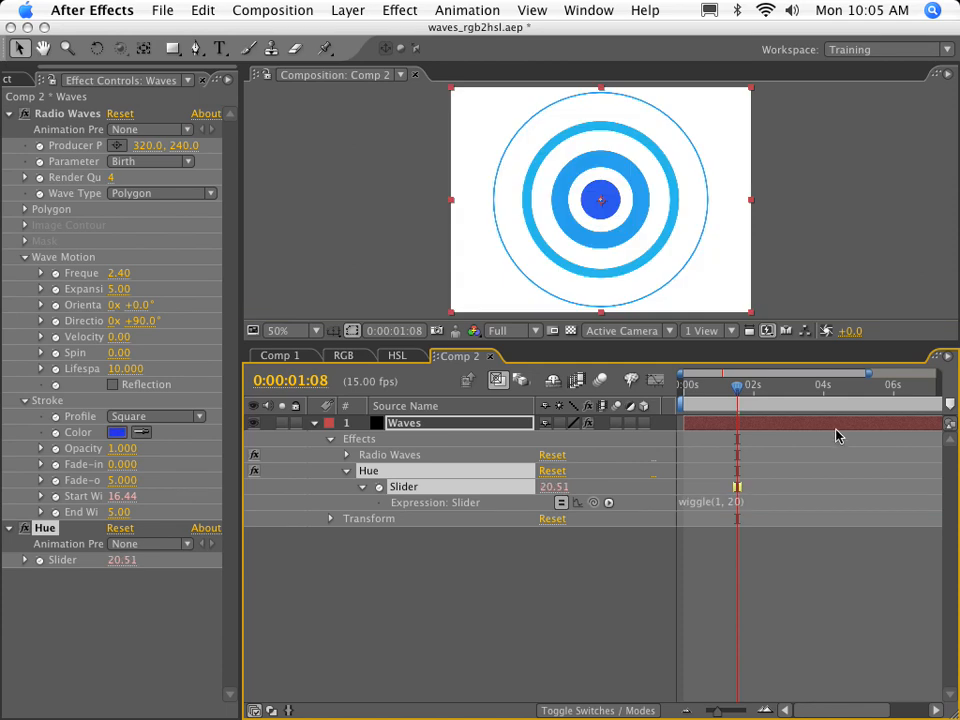
- Scrub through the animation to check the hue variation, and change the Hue Slider expression to wiggle(1, 40)
left_click_drag(686, 391, 780, 390)
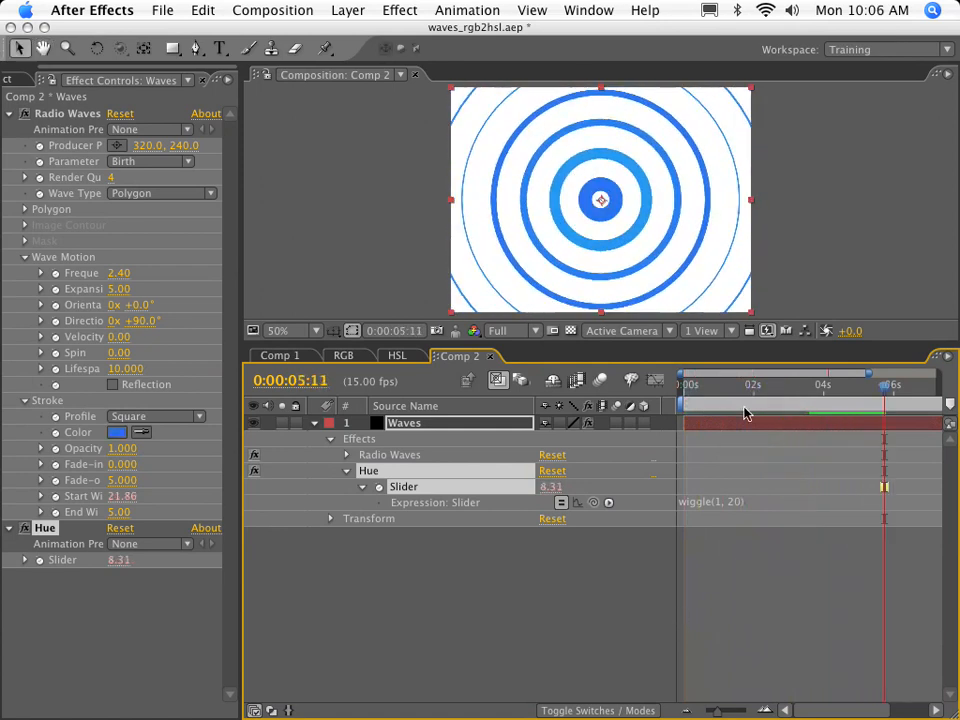
left_click_drag(728, 388, 751, 396)
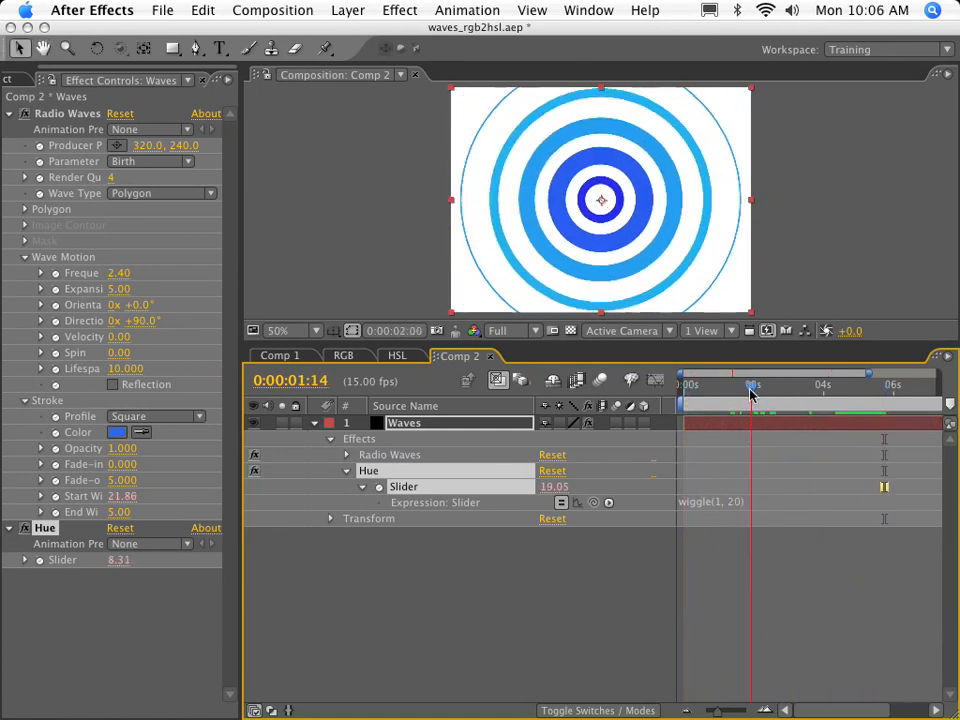
double_click(733, 502)
type("40")
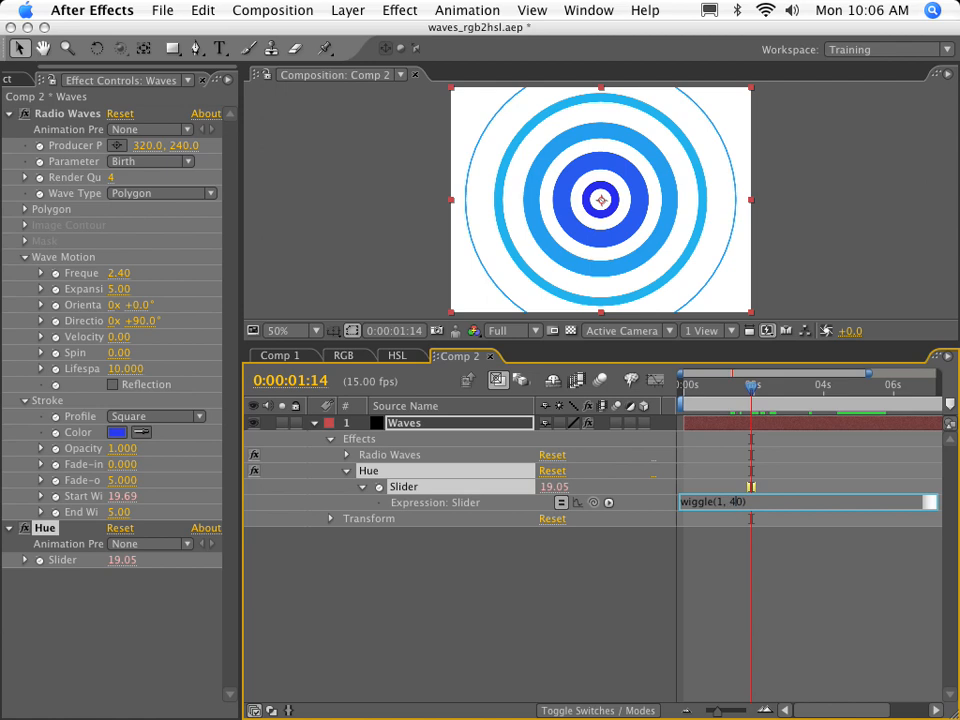
key("KP_Enter")
- Scrub and play back Comp 2 to examine the ring colors, with the stroke Color expression shown in the timeline
left_click_drag(724, 405, 844, 394)
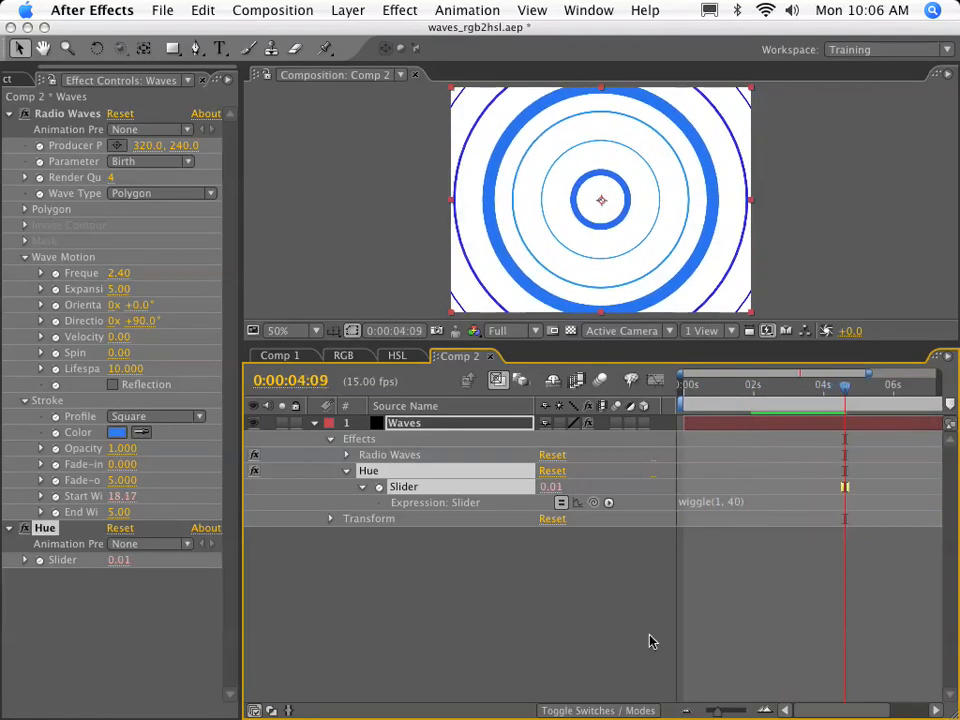
key("space")
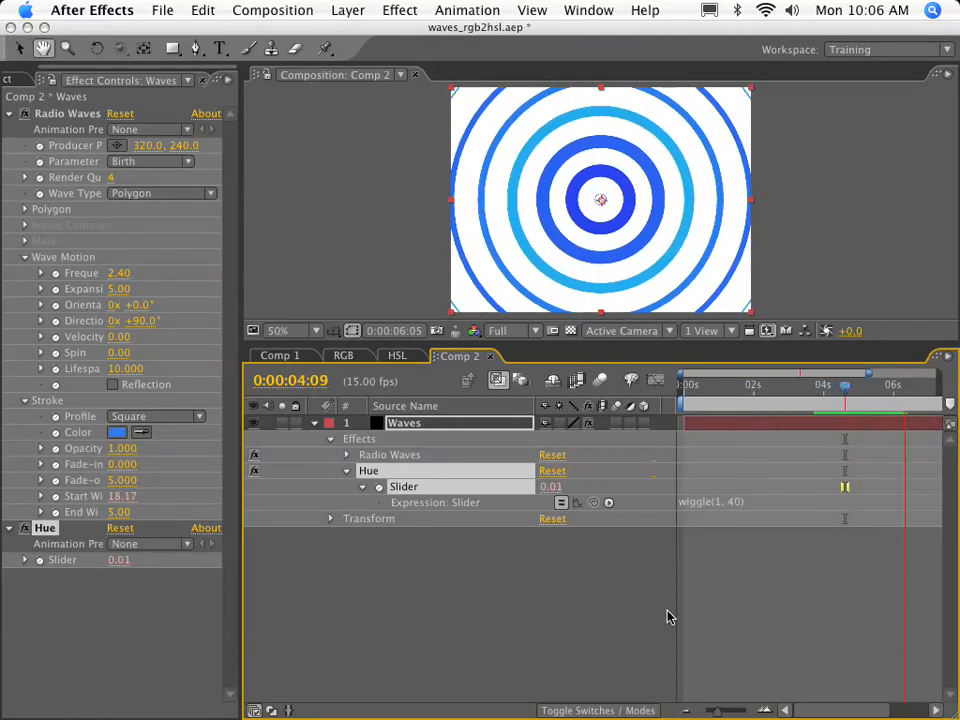
key("space")
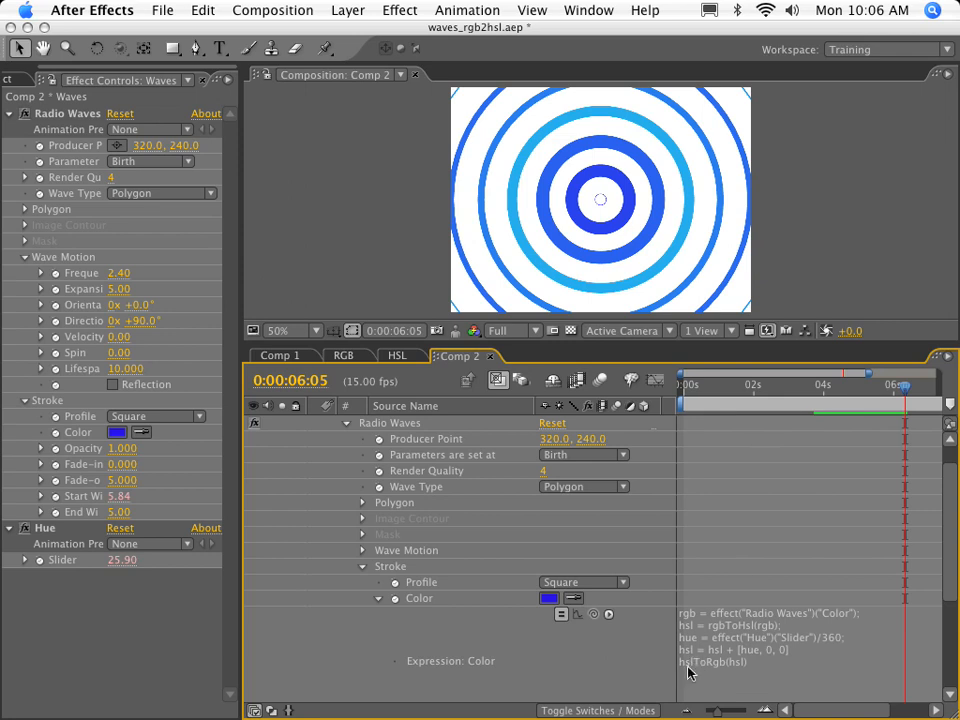
left_click_drag(716, 385, 803, 404)
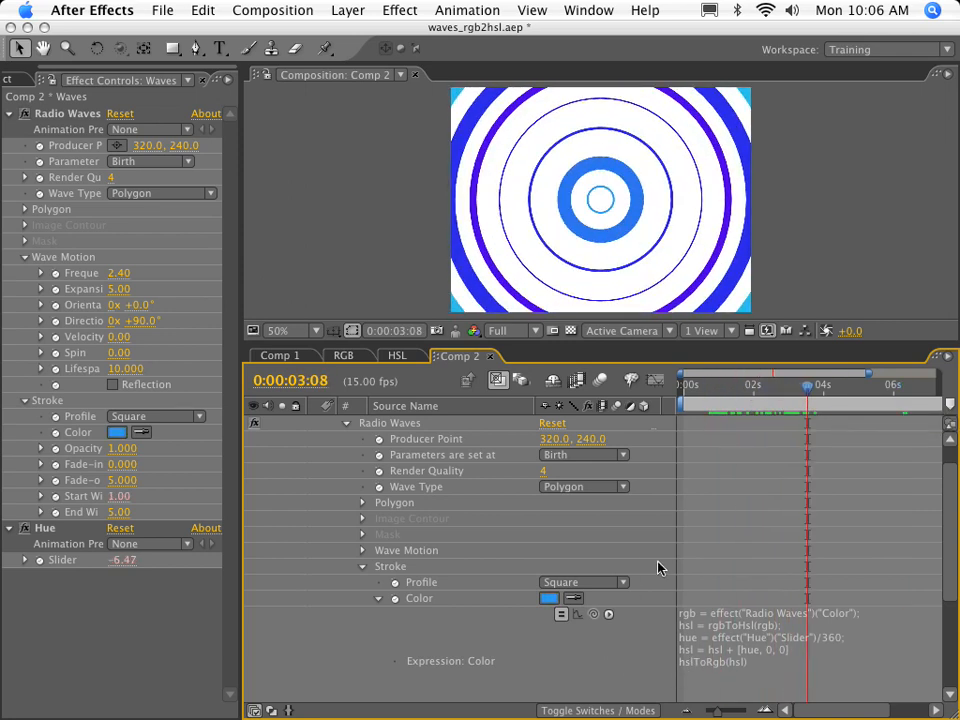
left_click_drag(807, 386, 831, 403)
left_click_drag(739, 388, 779, 399)
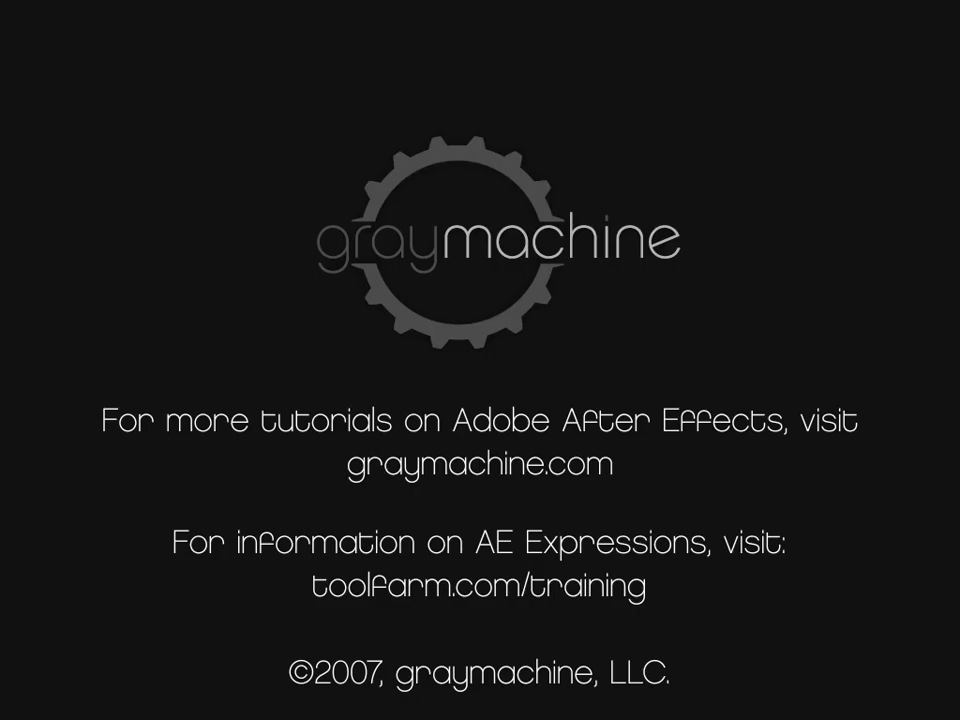